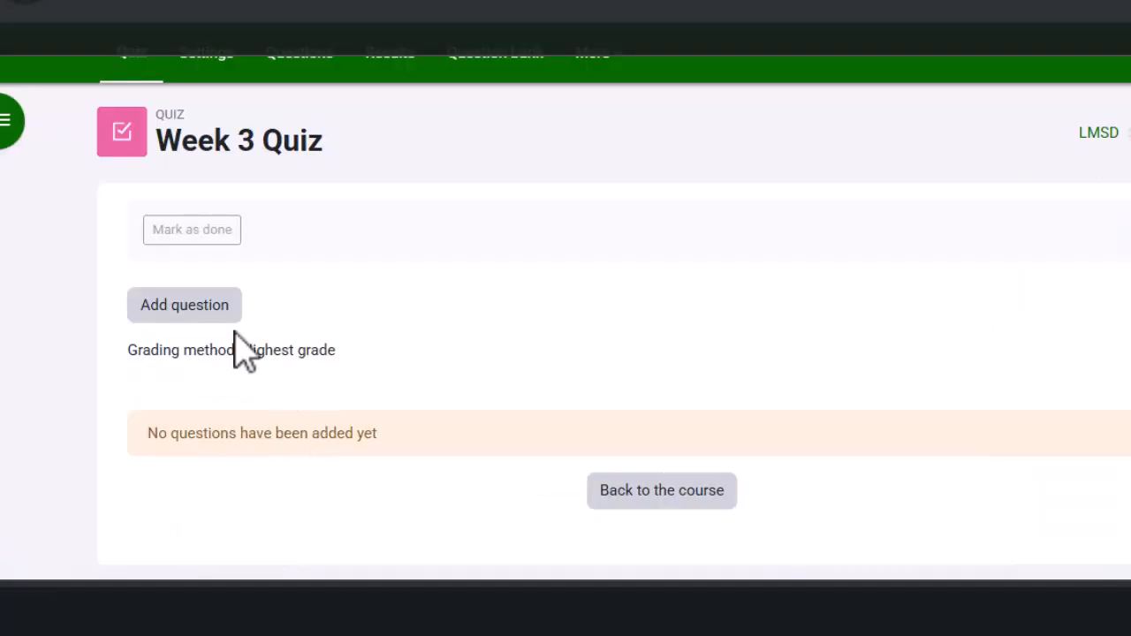
Step: Start adding a new multiple choice question to the Week 3 Quiz
click(212, 309)
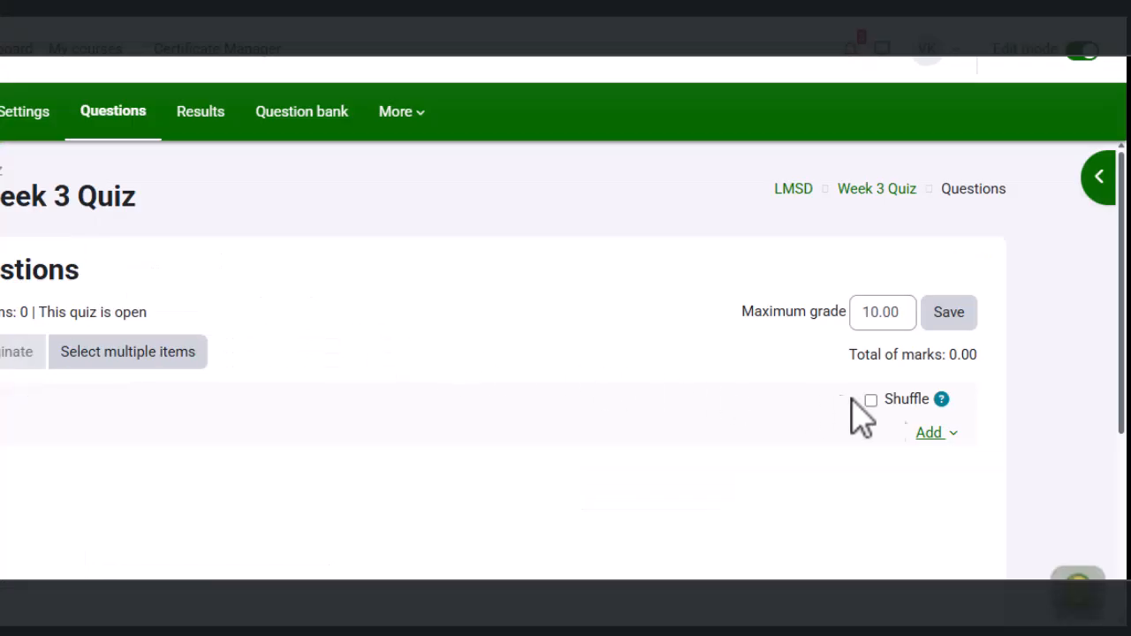
click(933, 433)
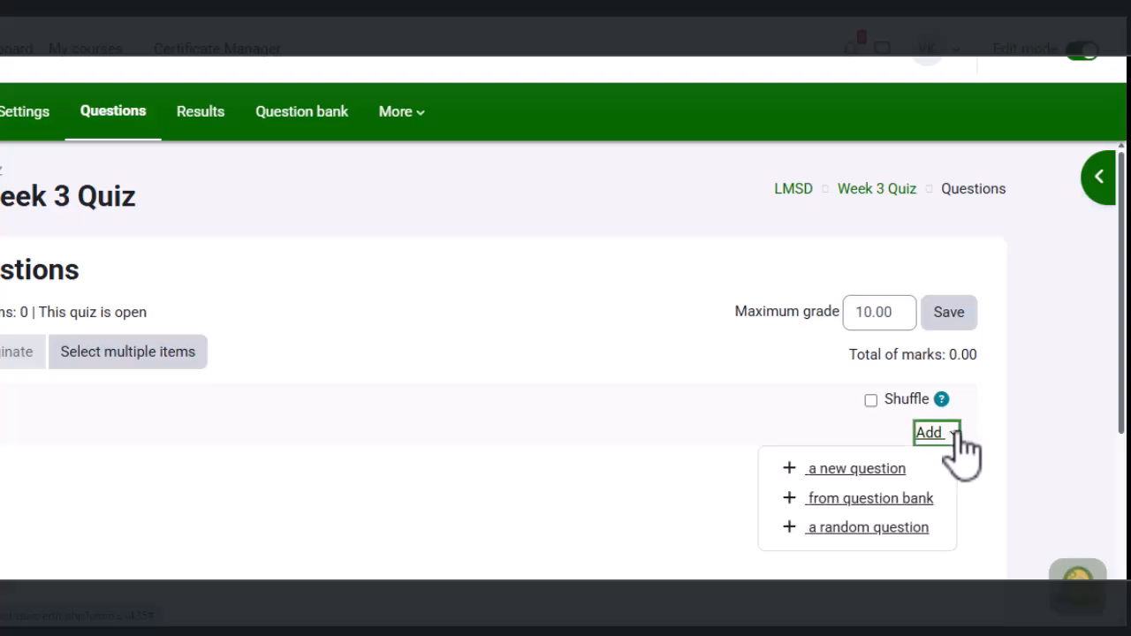
click(867, 468)
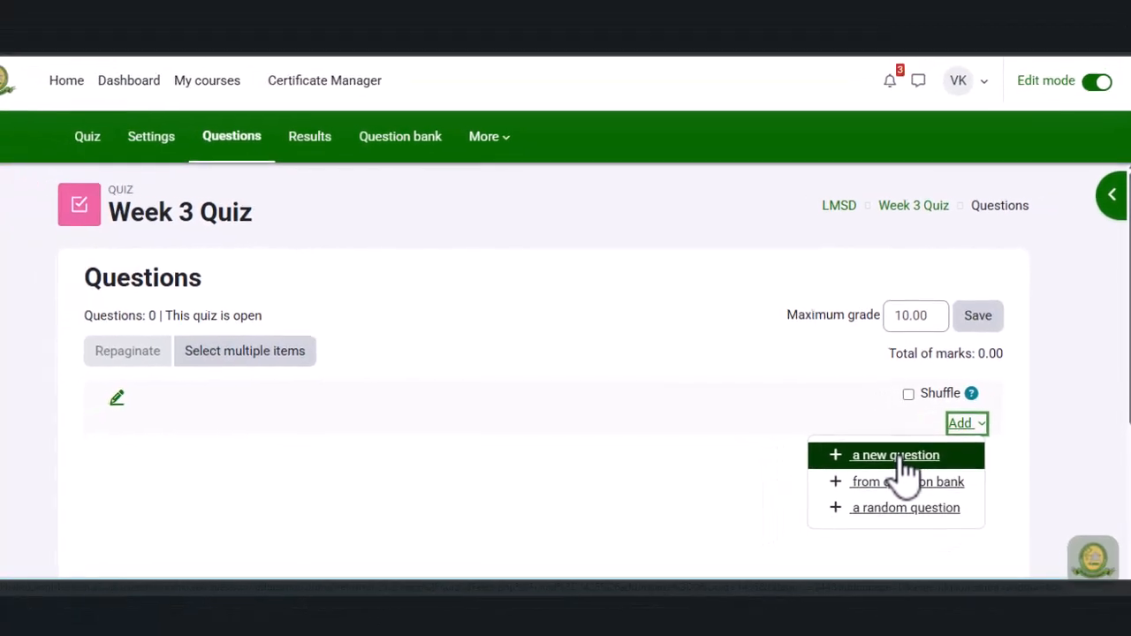
click(899, 464)
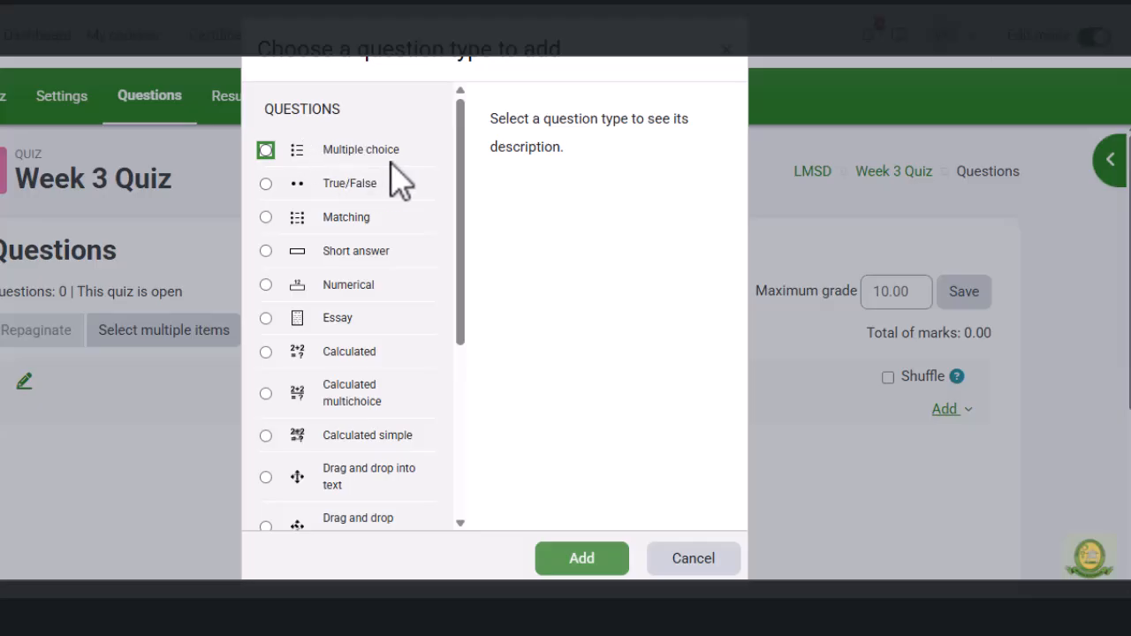
mouse_move(461, 147)
mouse_down()
mouse_move(461, 311)
mouse_move(472, 139)
mouse_up()
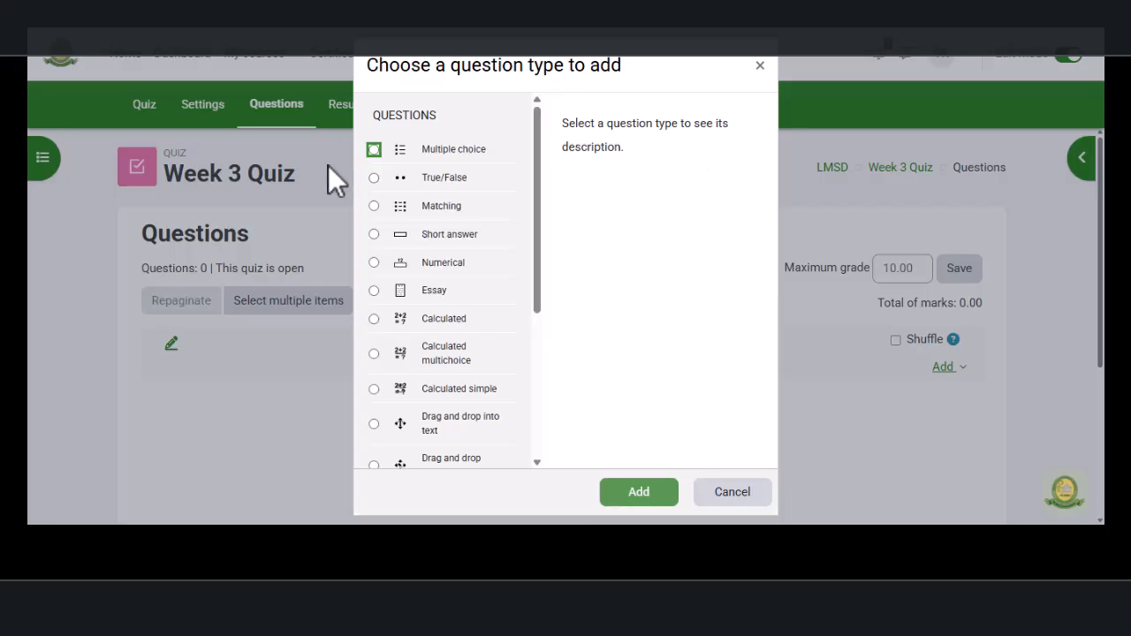
click(374, 149)
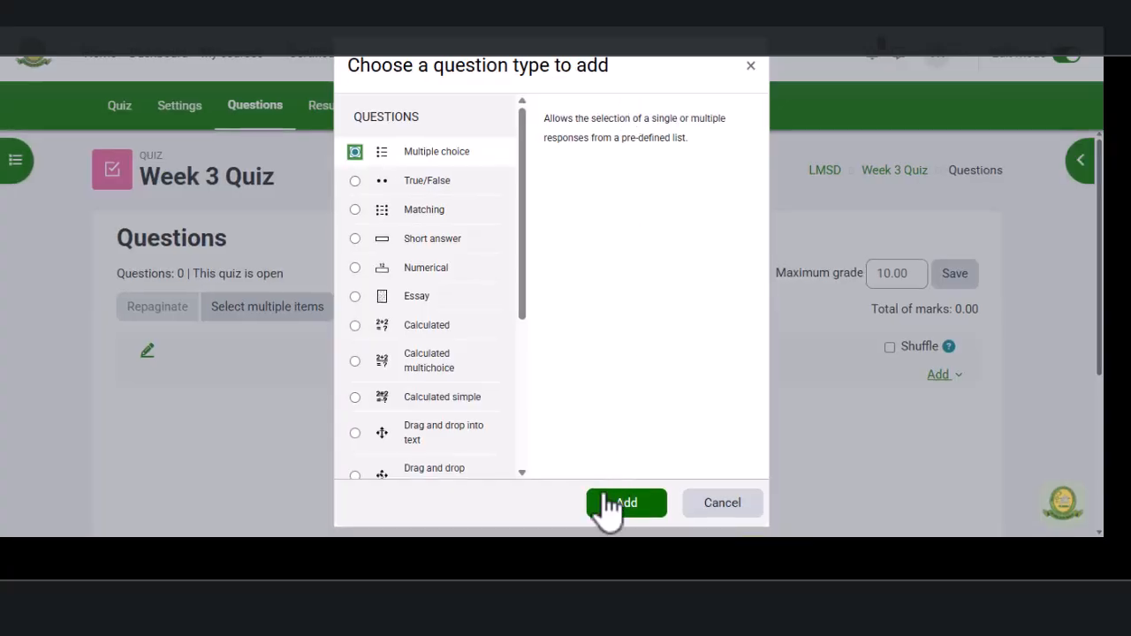
click(627, 505)
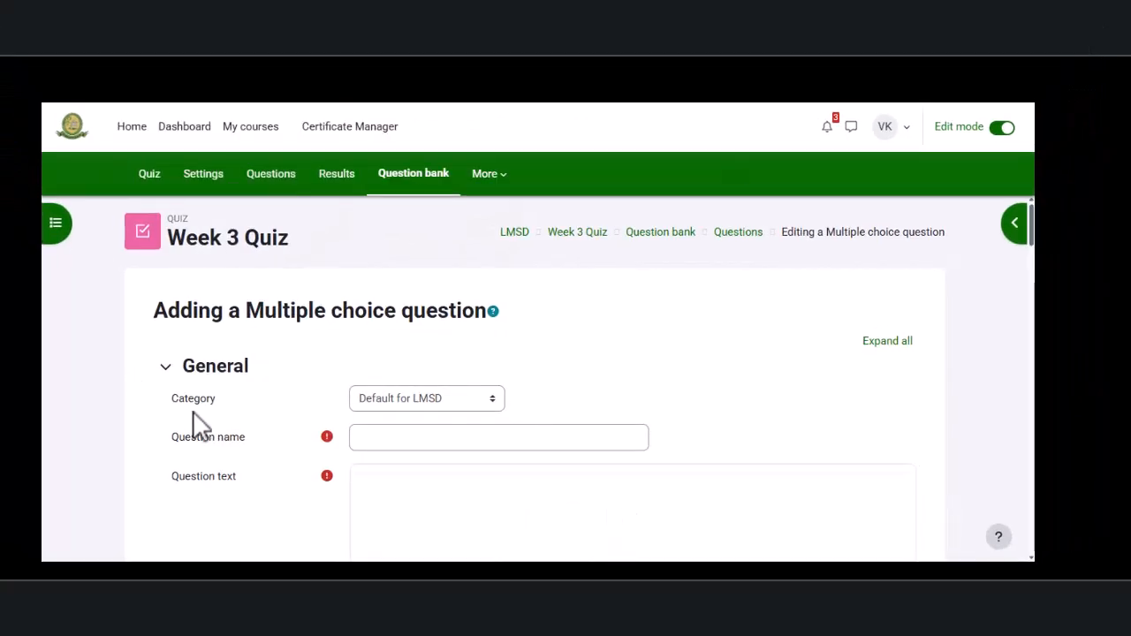
Step: Set the question's category to Default for Week 3 Quiz
click(407, 405)
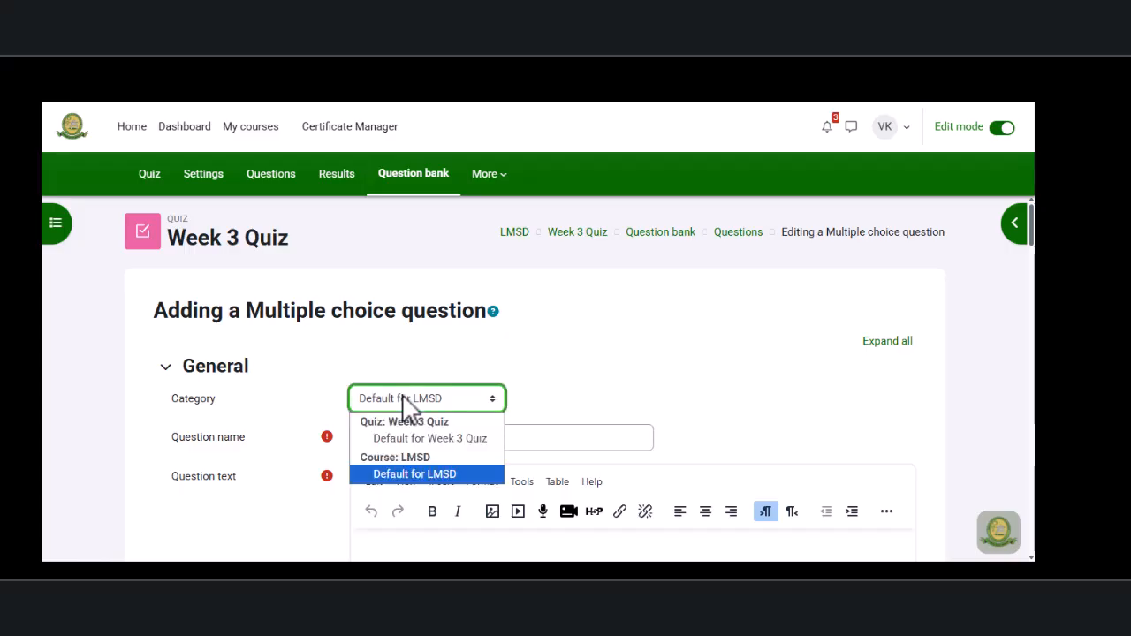
click(423, 438)
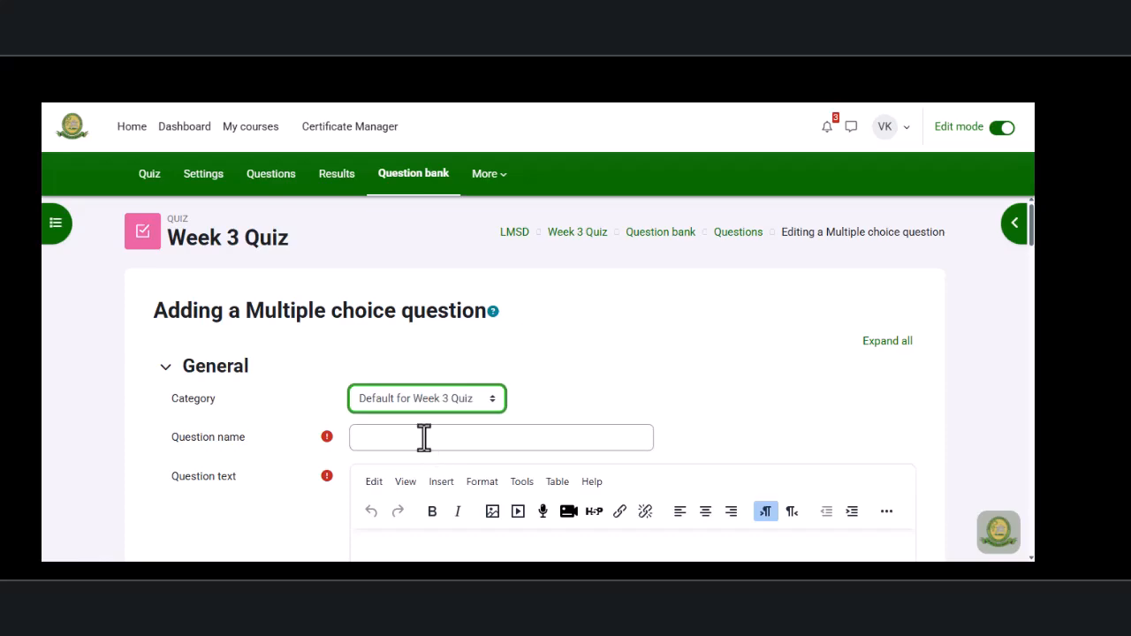
click(437, 398)
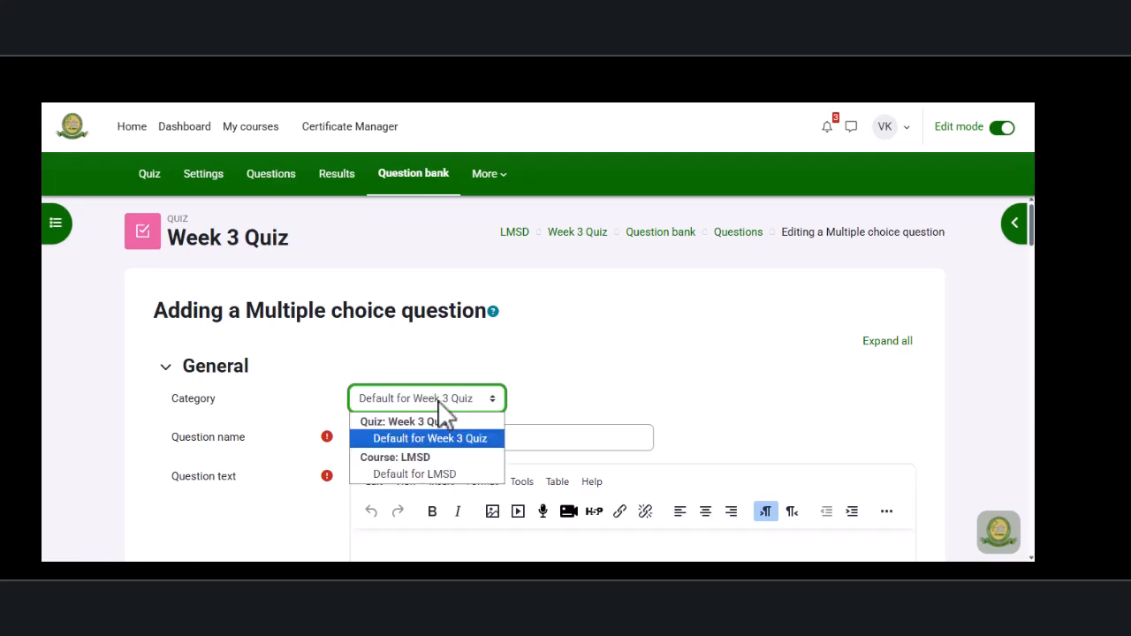
click(424, 436)
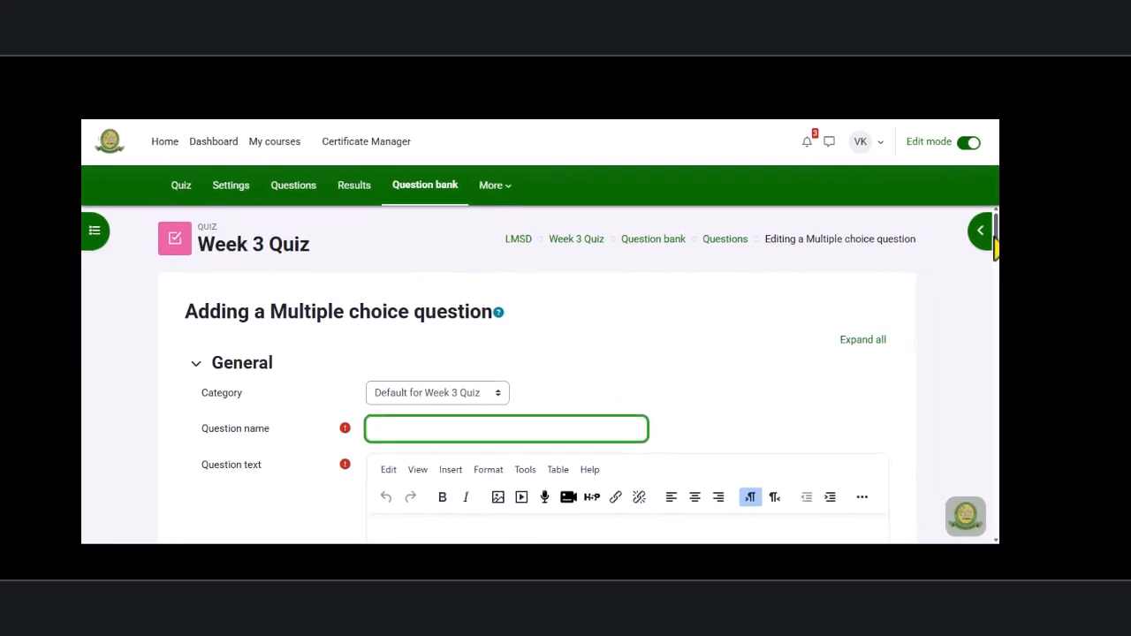
Step: Enter "Question" as the question name
scroll(995, 250, down, 2)
click(455, 397)
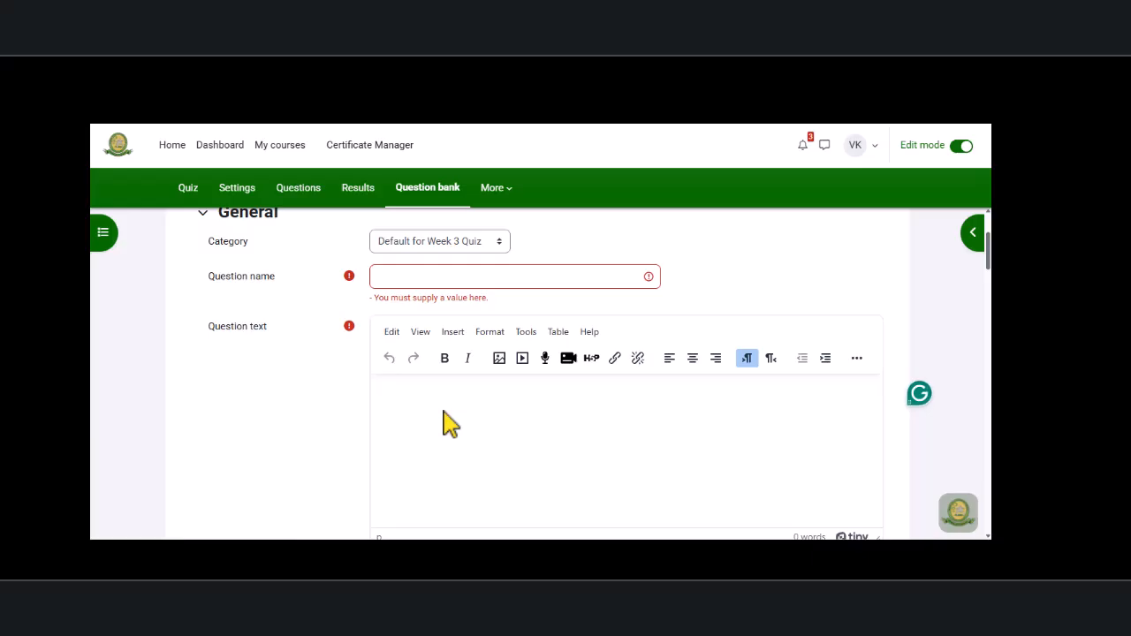
click(380, 279)
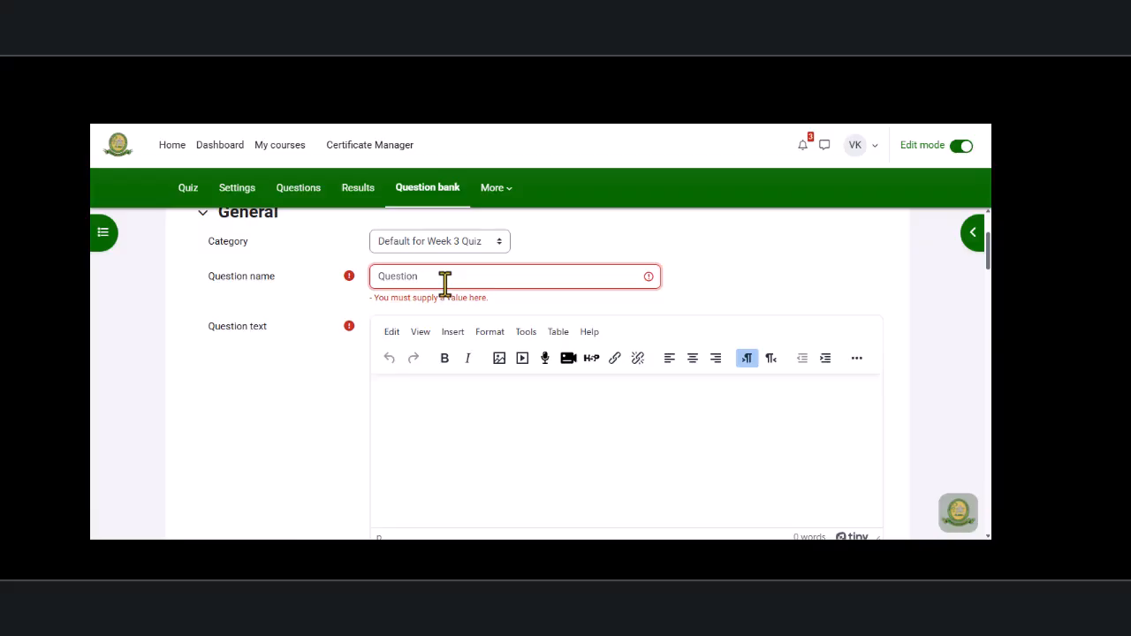
Step: Copy "Which welding method is best known for producing clean, high-precision welds?" from the Word document into the question text
click(446, 419)
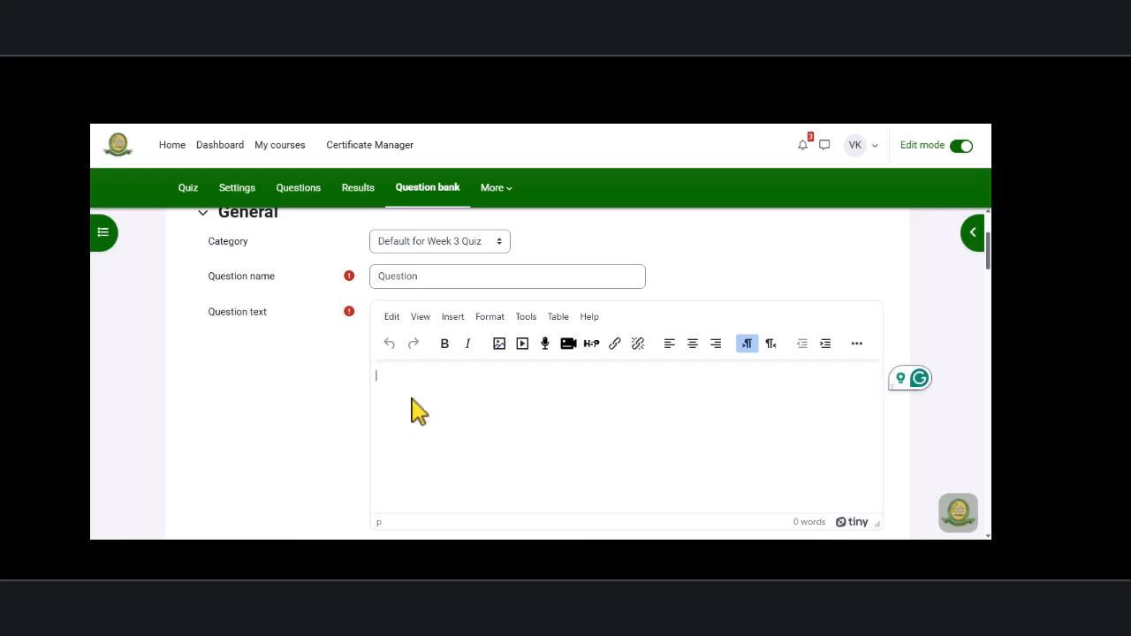
mouse_move(710, 552)
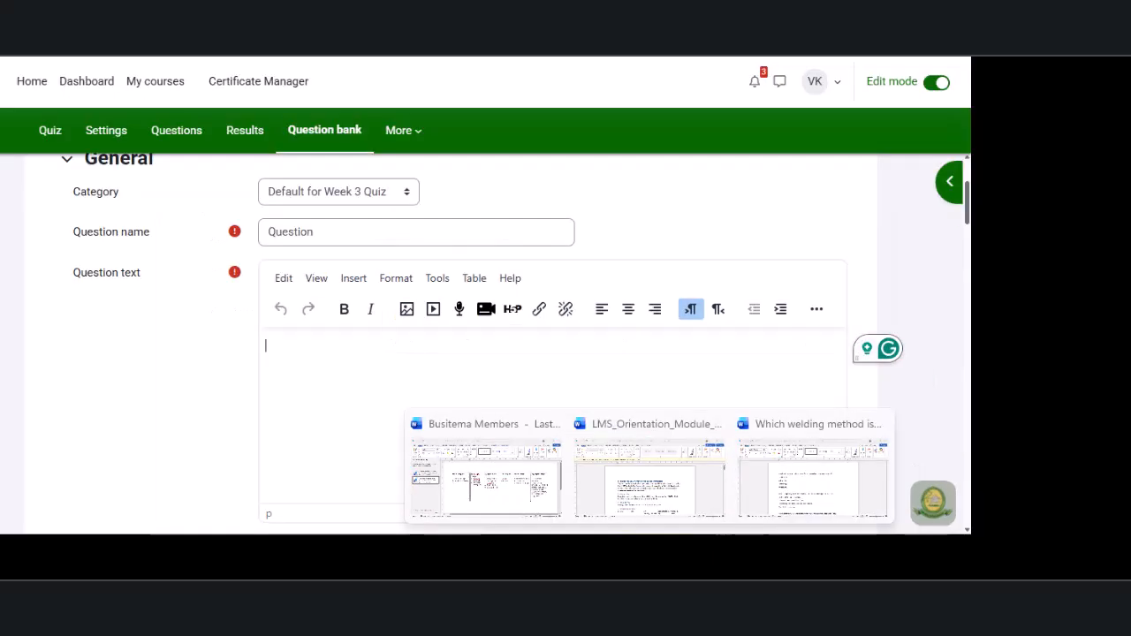
click(789, 497)
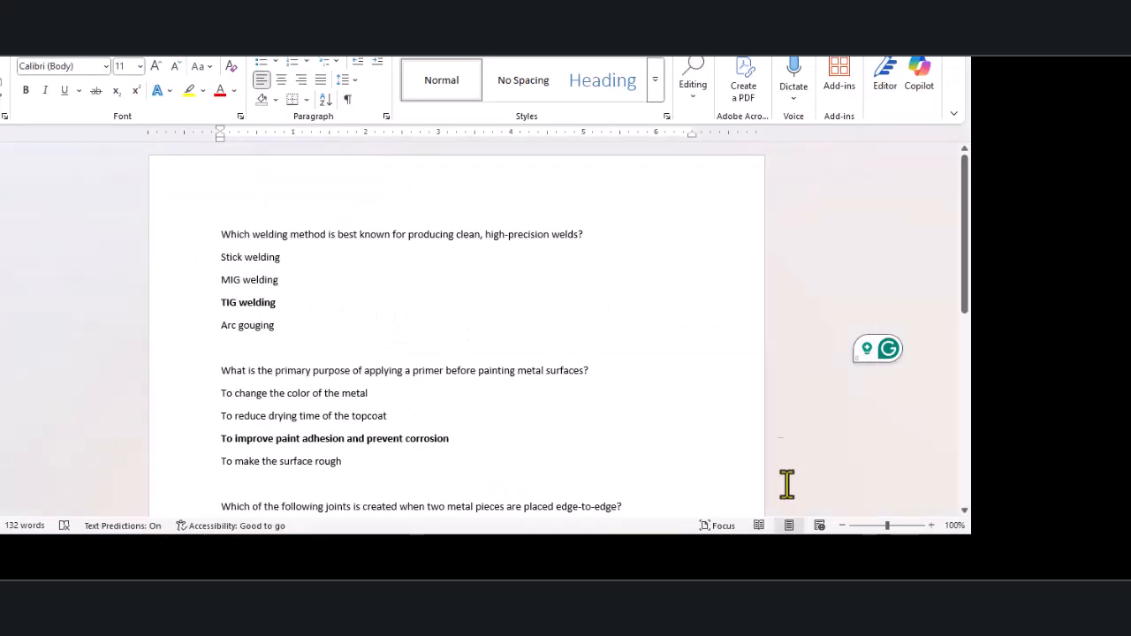
drag(220, 234, 587, 235)
key(ctrl+c)
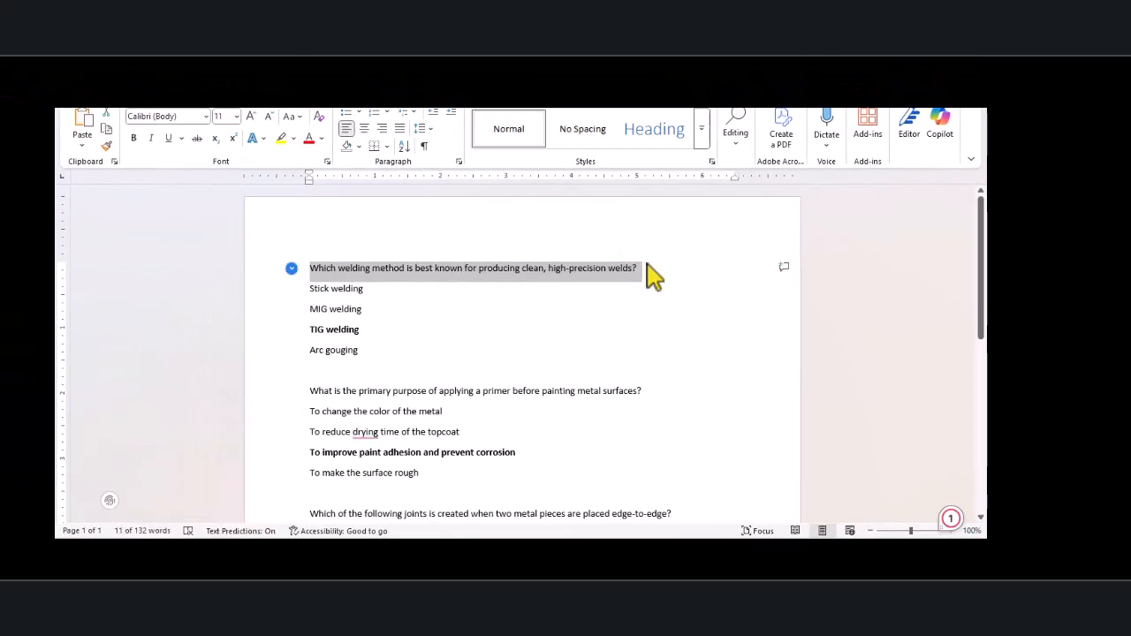
key(alt+Tab)
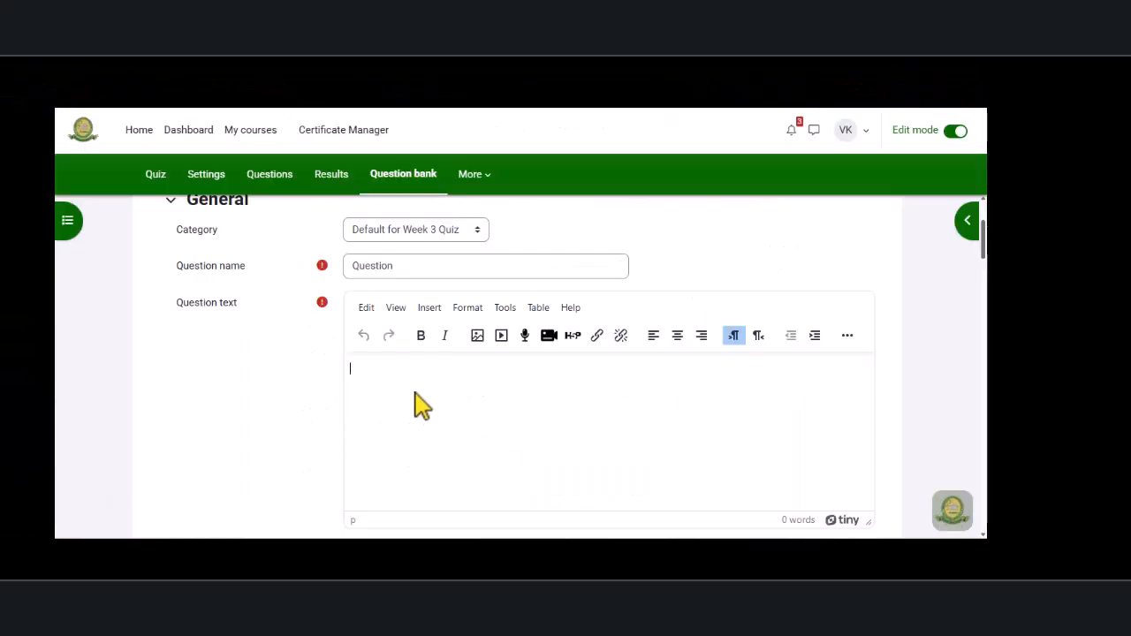
click(358, 369)
key(ctrl+v)
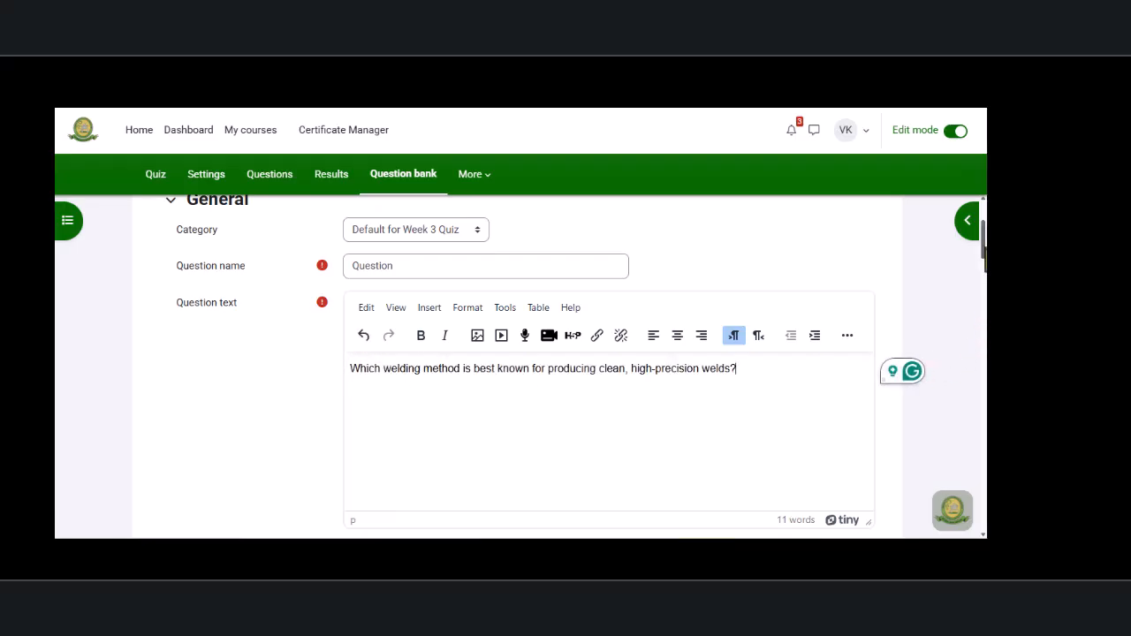
Step: Review the question's status, default mark, general feedback, ID number and answer-format settings down to the Answers section
scroll(981, 278, down, 4)
scroll(982, 278, down, 9)
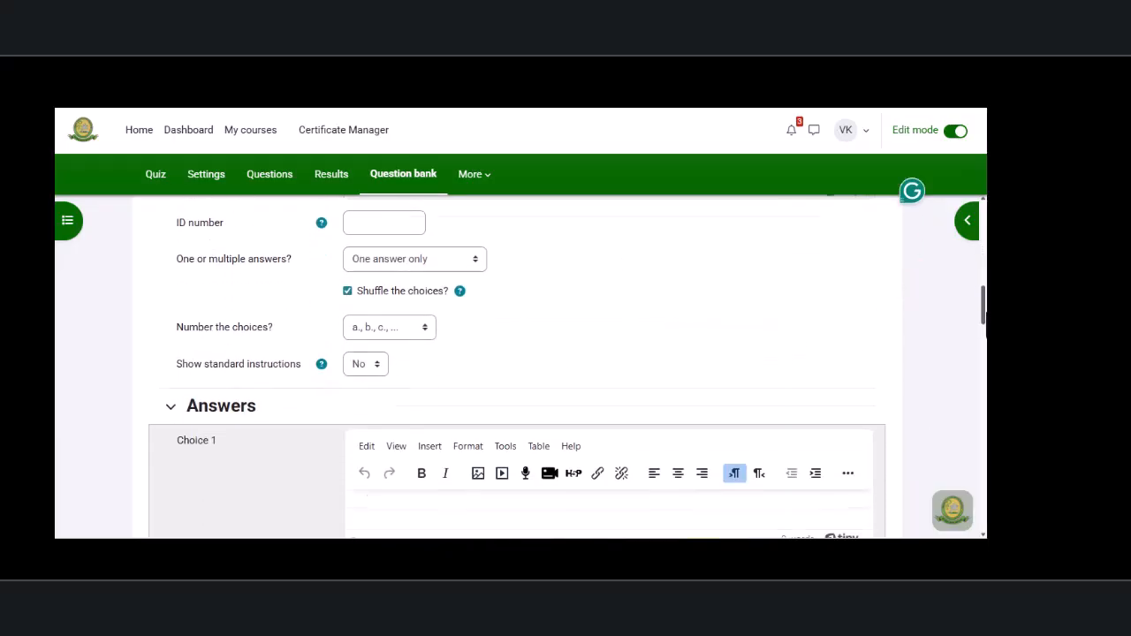
scroll(981, 292, up, 5)
scroll(983, 292, up, 5)
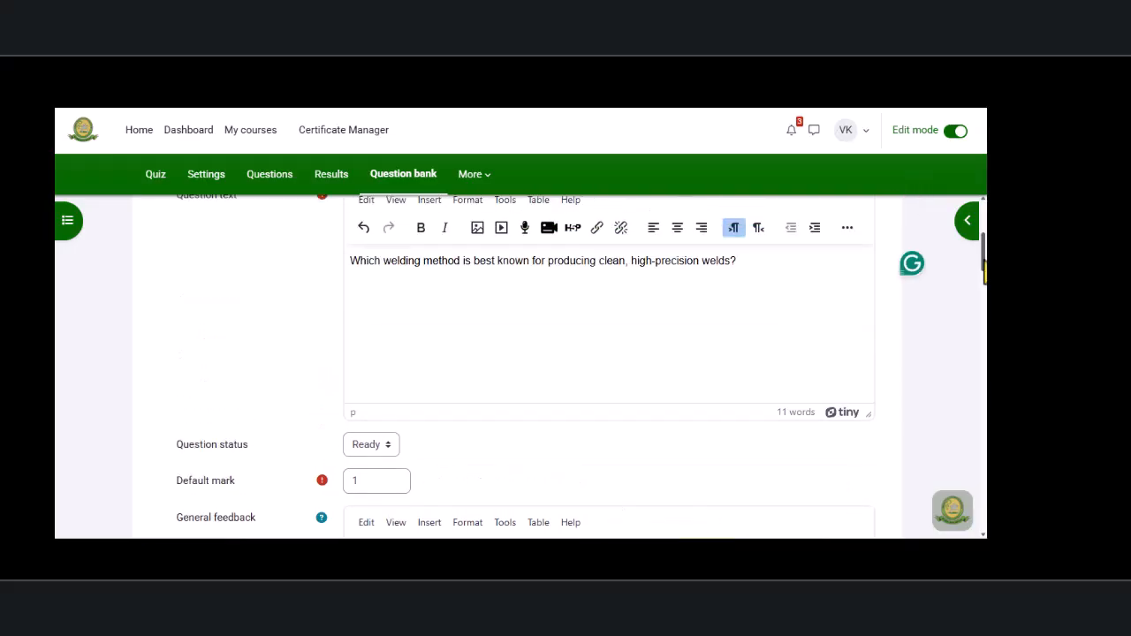
scroll(983, 274, down, 2)
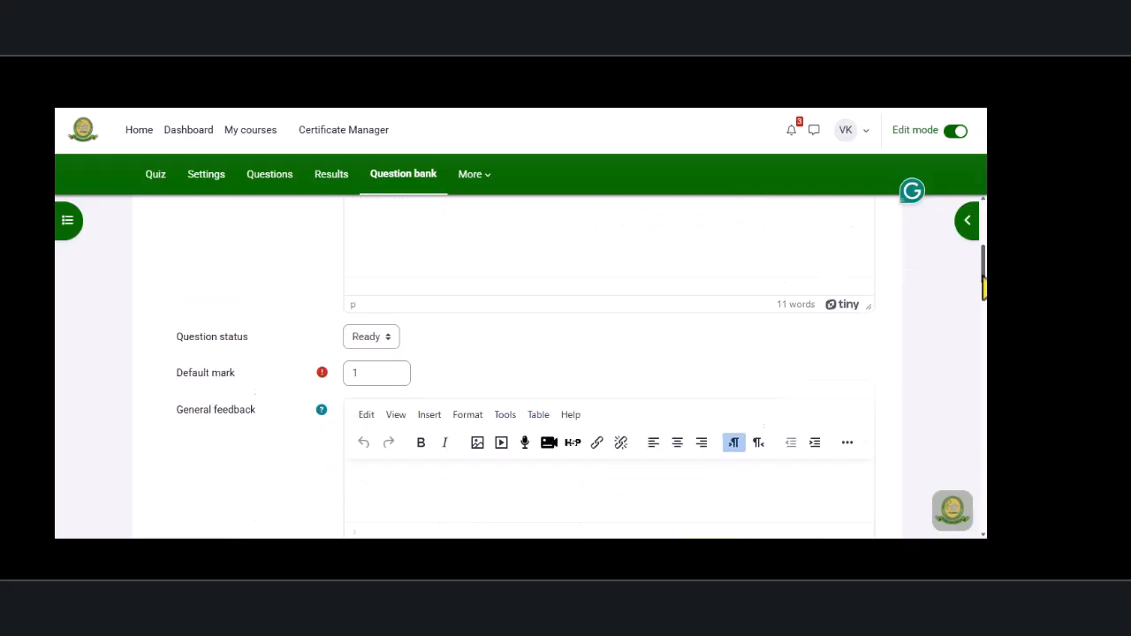
scroll(982, 279, down, 2)
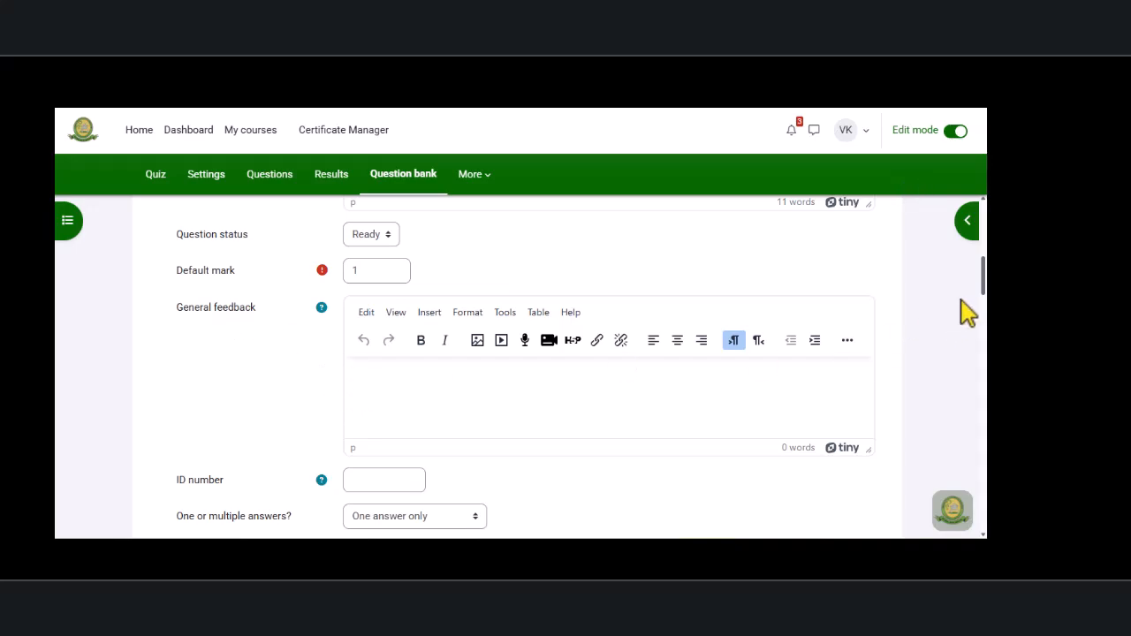
scroll(980, 305, down, 5)
drag(978, 302, 979, 325)
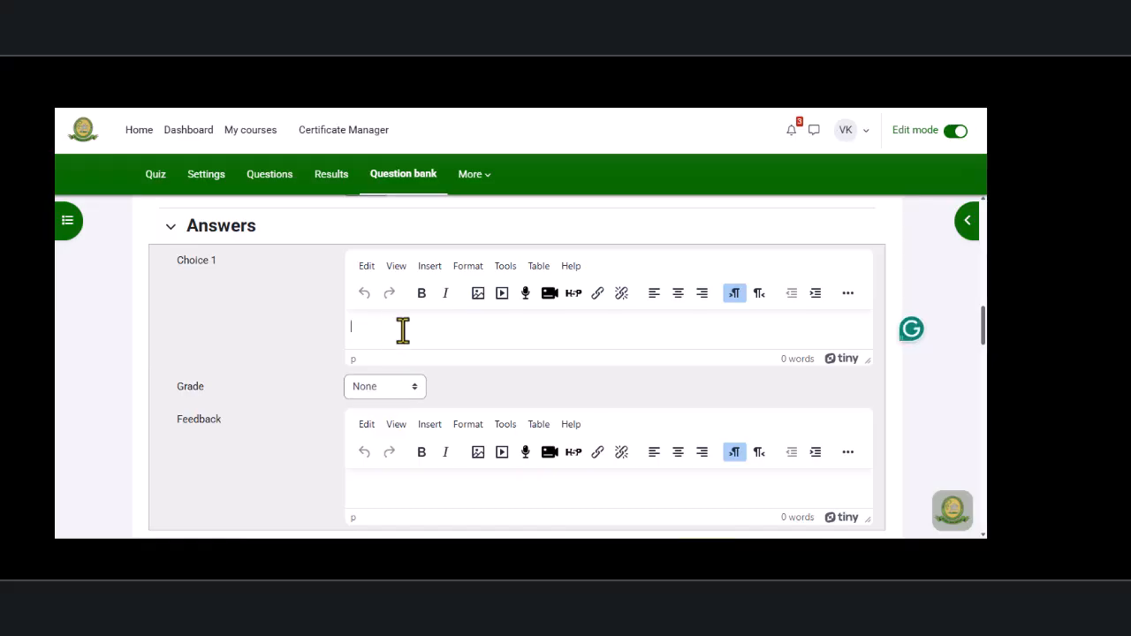
Step: Copy "Stick welding" from the Word document into the Choice 1 answer
mouse_move(696, 587)
click(846, 508)
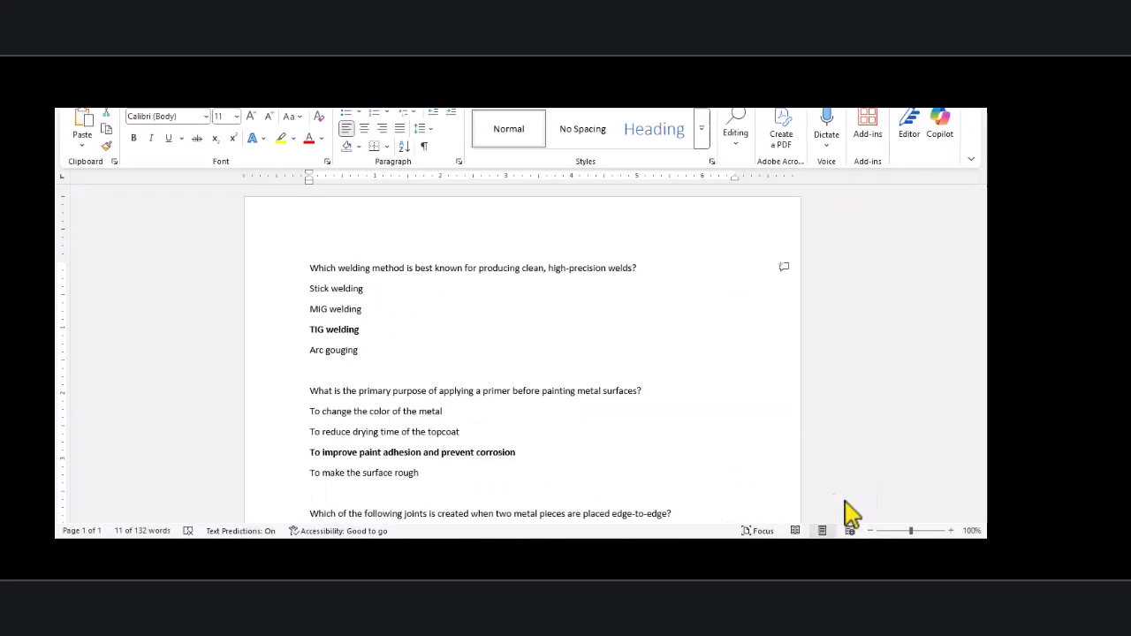
click(311, 293)
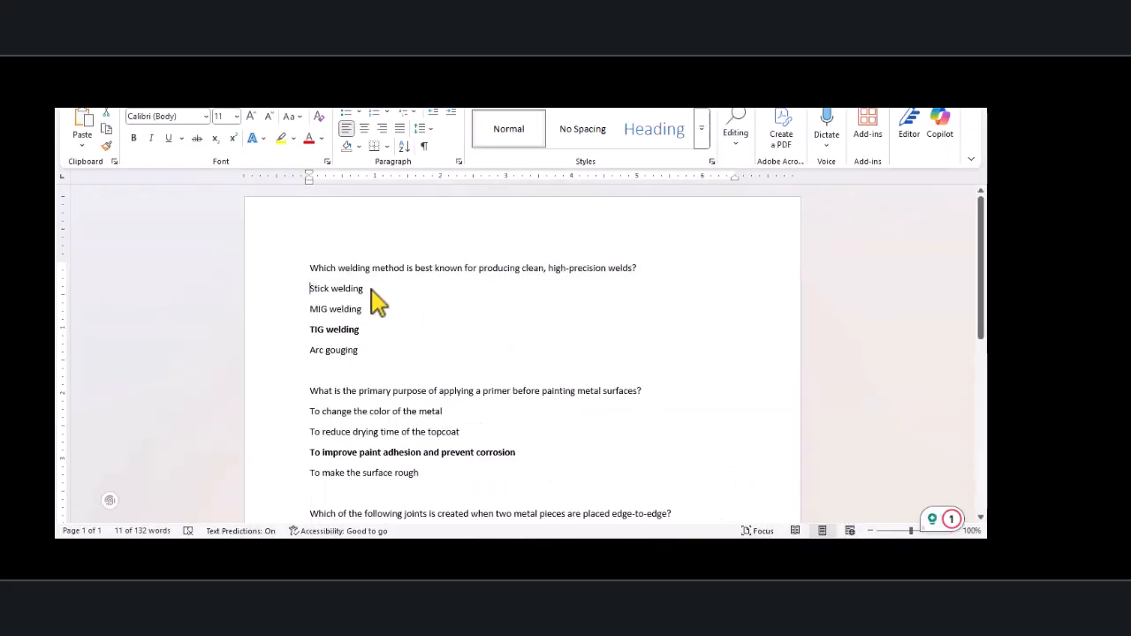
drag(308, 289, 362, 289)
key(ctrl+c)
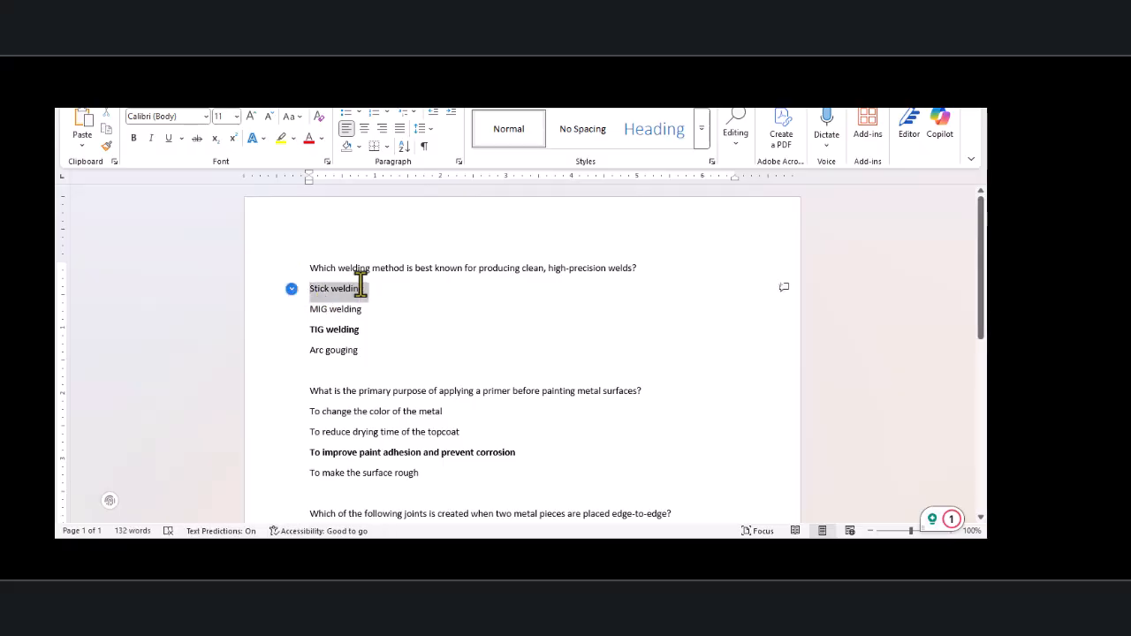
click(576, 549)
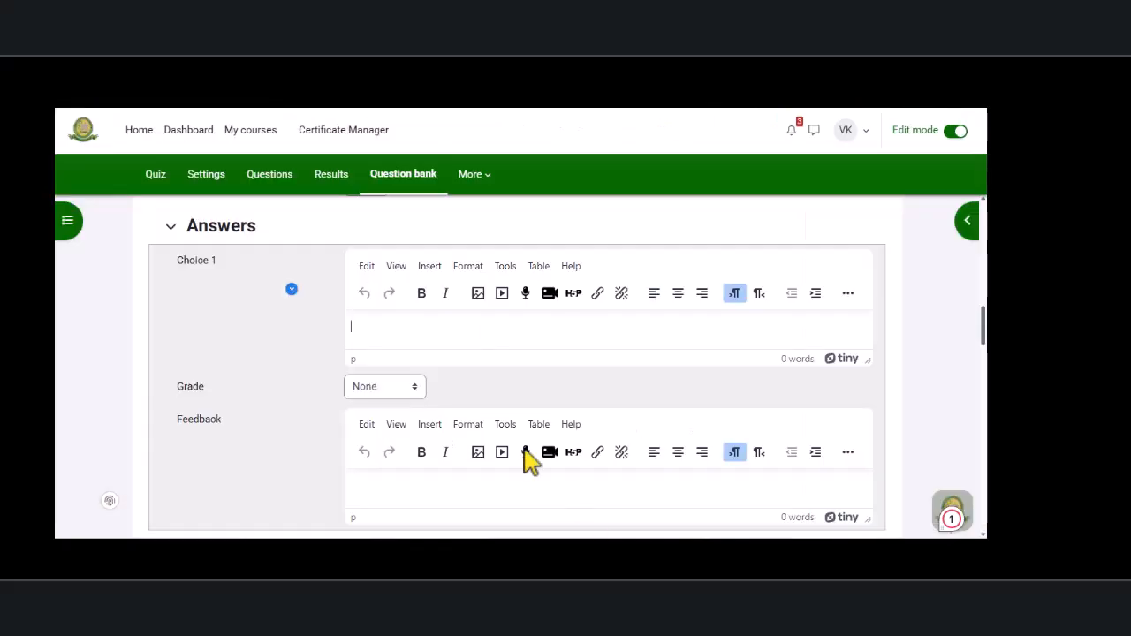
click(356, 325)
key(ctrl+v)
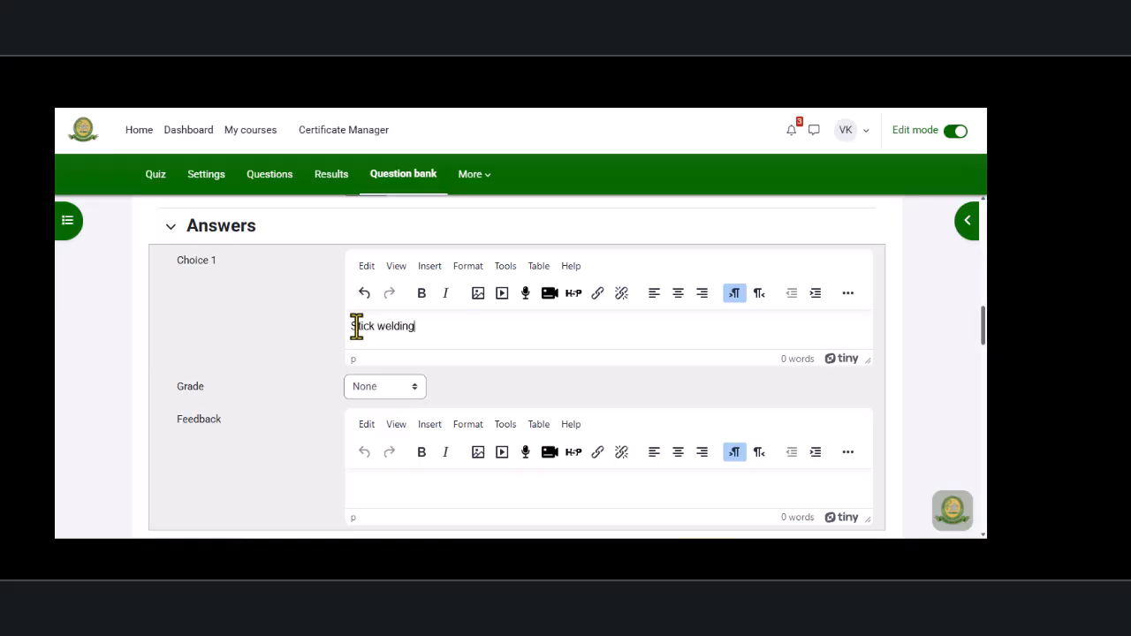
Step: Examine the feedback field and the grade percentages offered for Choice 1
click(389, 489)
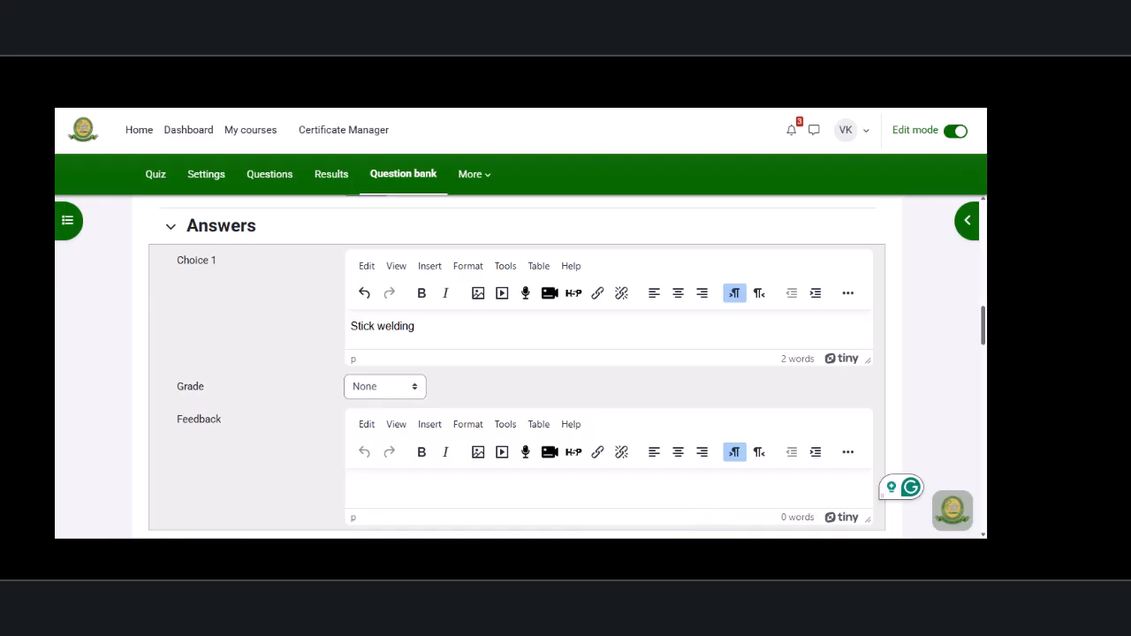
mouse_move(697, 549)
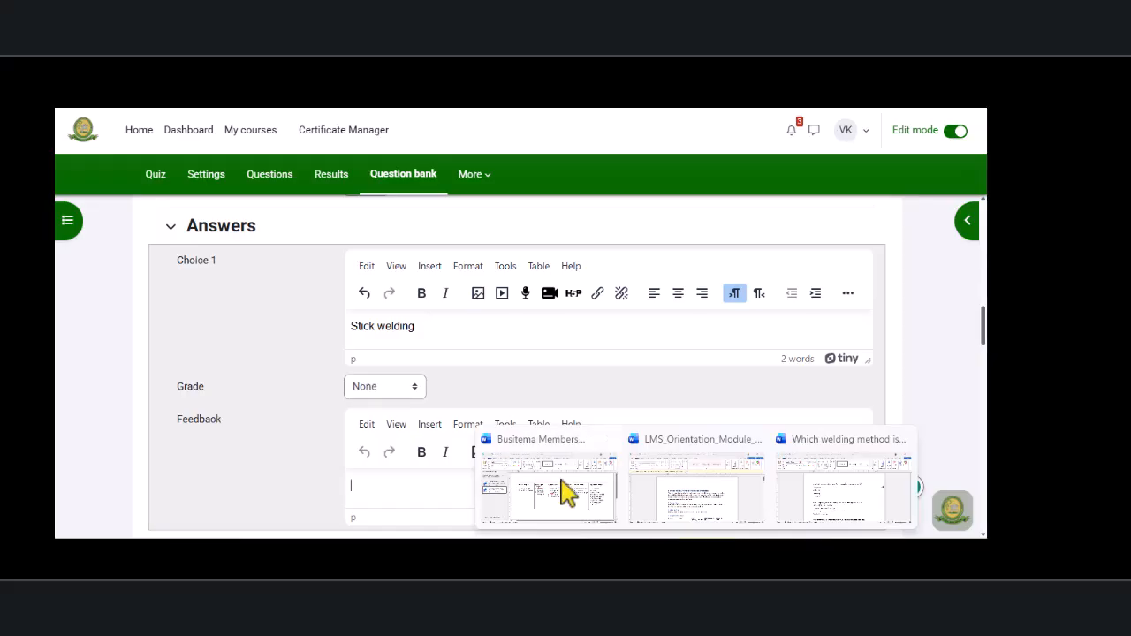
click(411, 391)
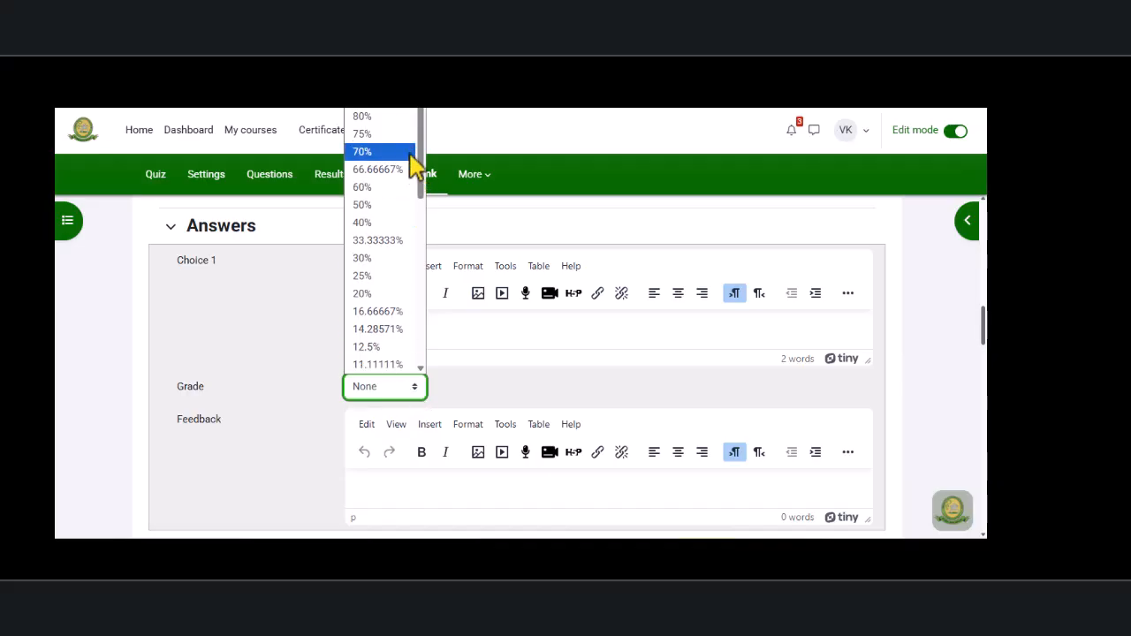
mouse_move(424, 156)
mouse_down()
mouse_move(427, 189)
mouse_move(428, 171)
mouse_up()
click(462, 331)
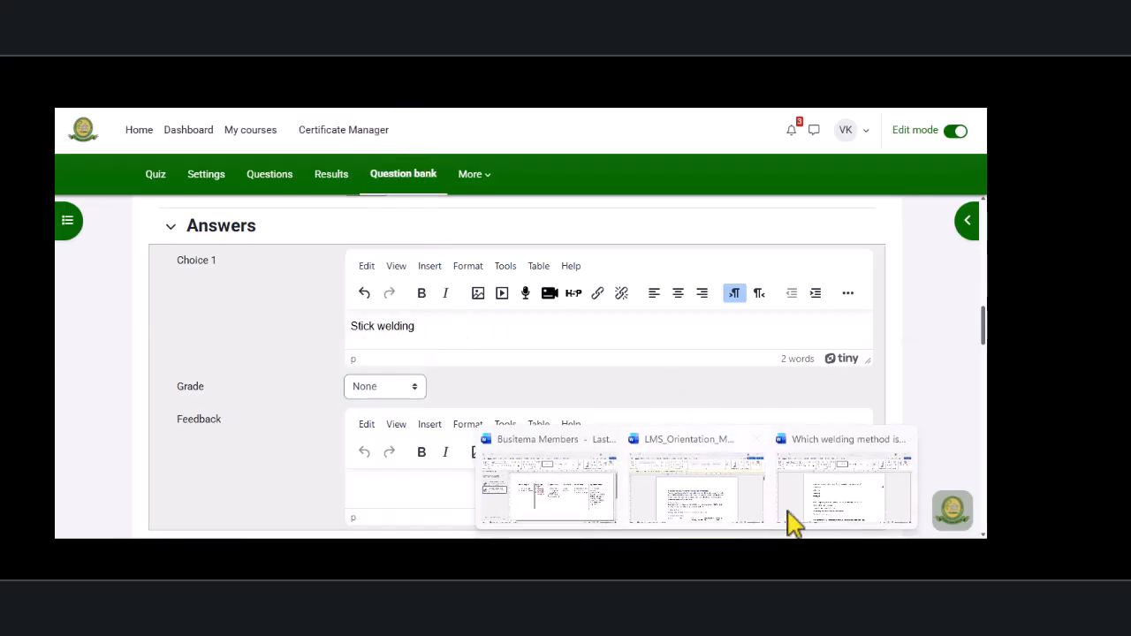
Step: Copy "MIG welding" from the Word document into the Choice 2 answer
click(883, 504)
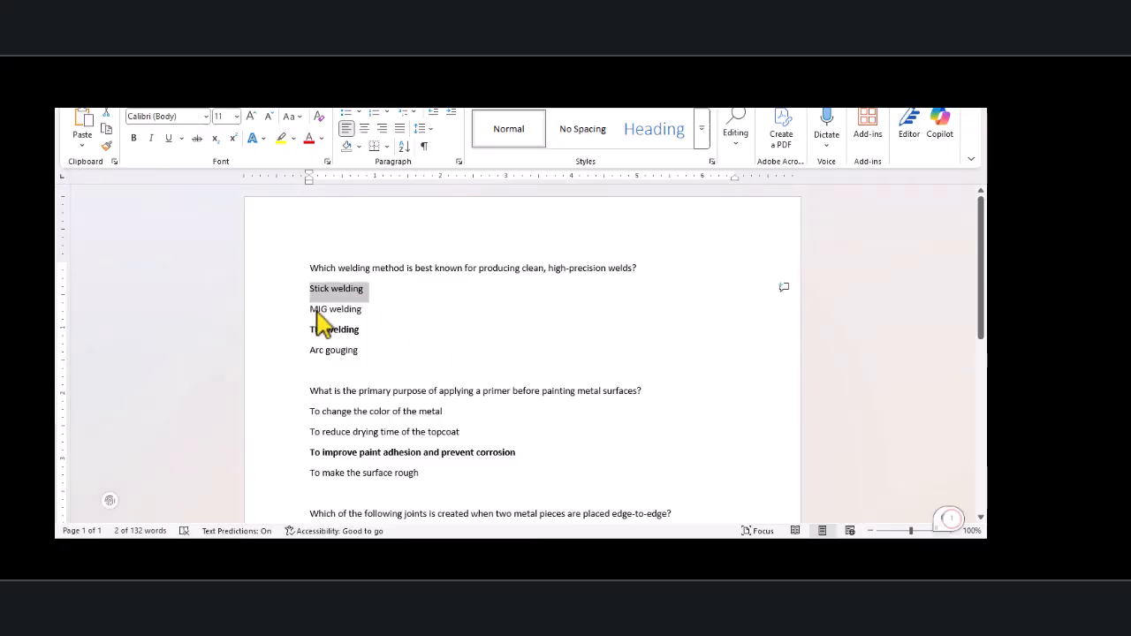
drag(310, 309, 371, 320)
key(ctrl+c)
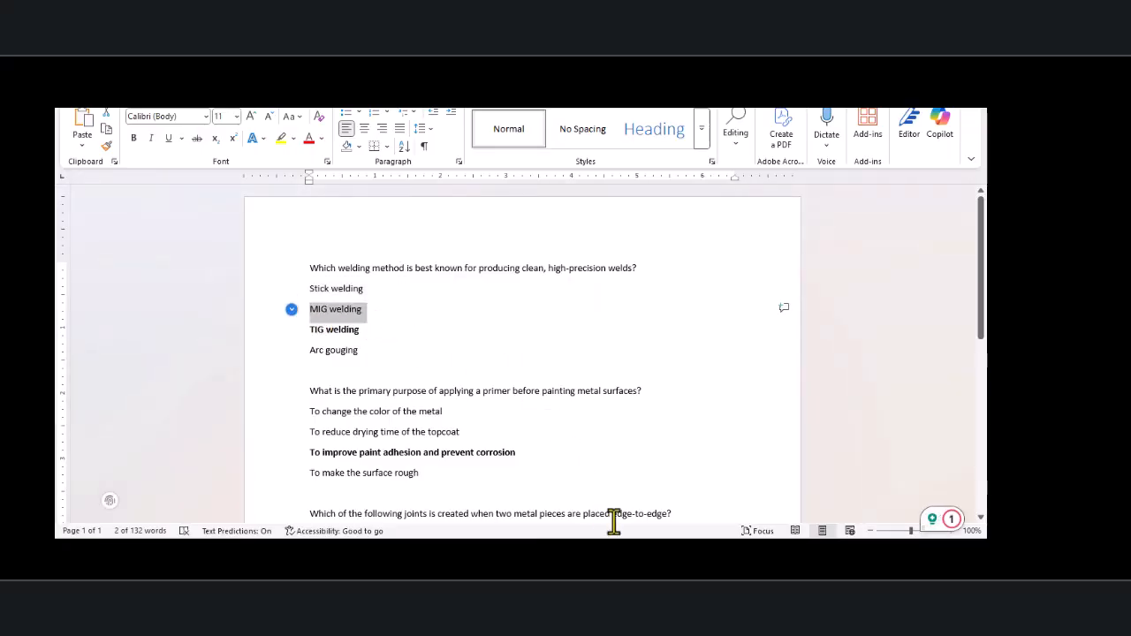
click(589, 549)
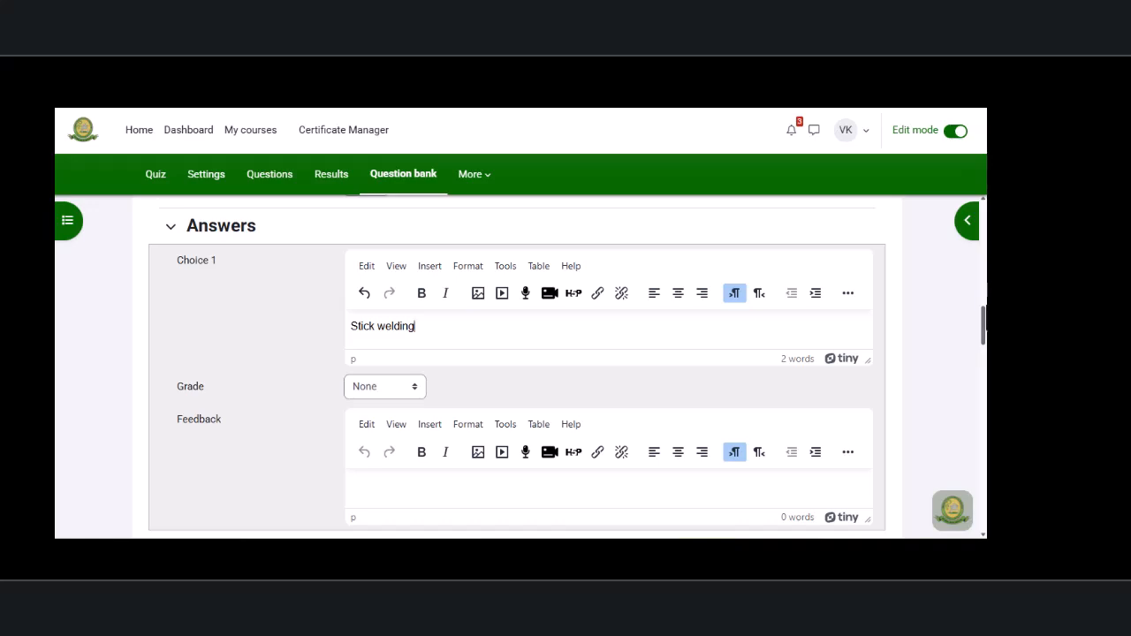
scroll(983, 327, down, 3)
click(441, 360)
text(MIG welding)
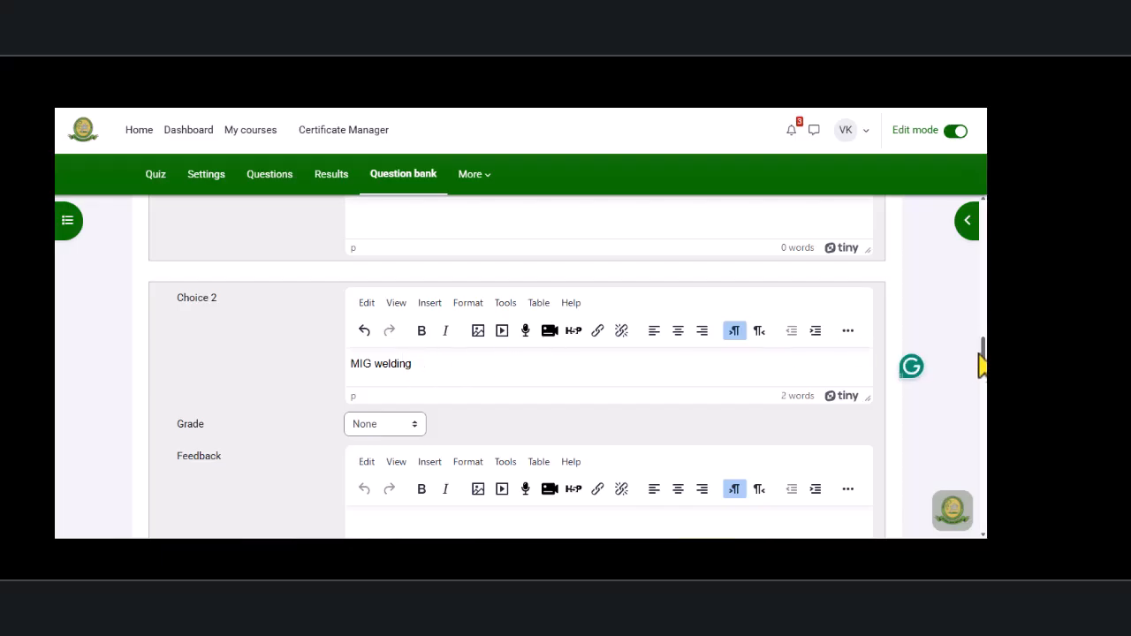
Step: Copy "TIG welding" from the Word document into the Choice 3 answer and set its grade to 100%
scroll(983, 363, down, 4)
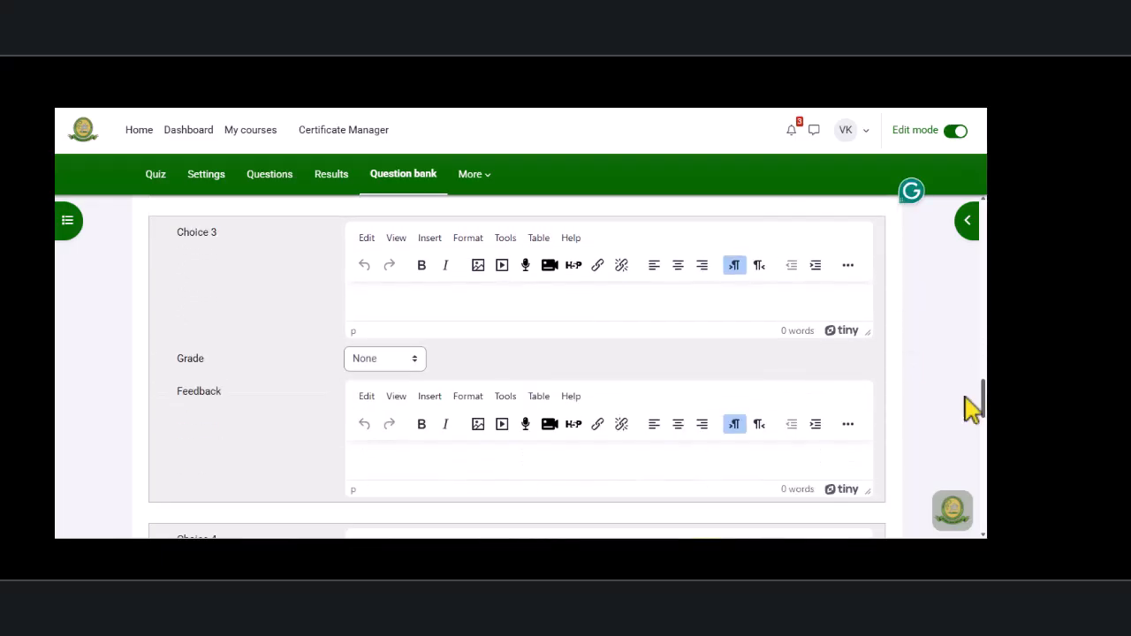
click(383, 303)
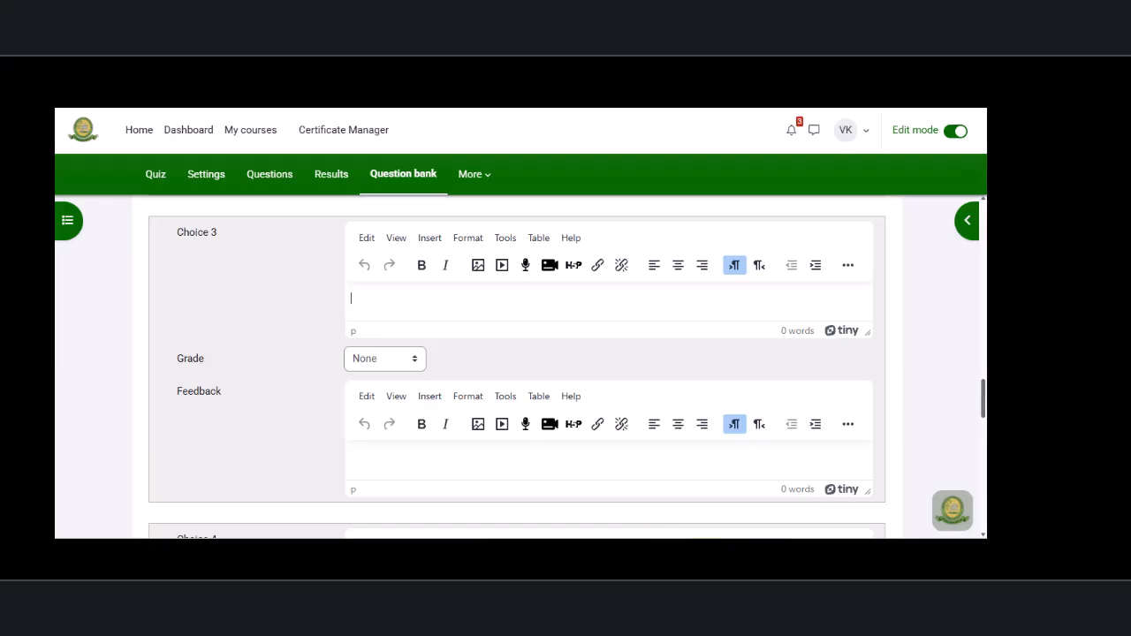
click(844, 503)
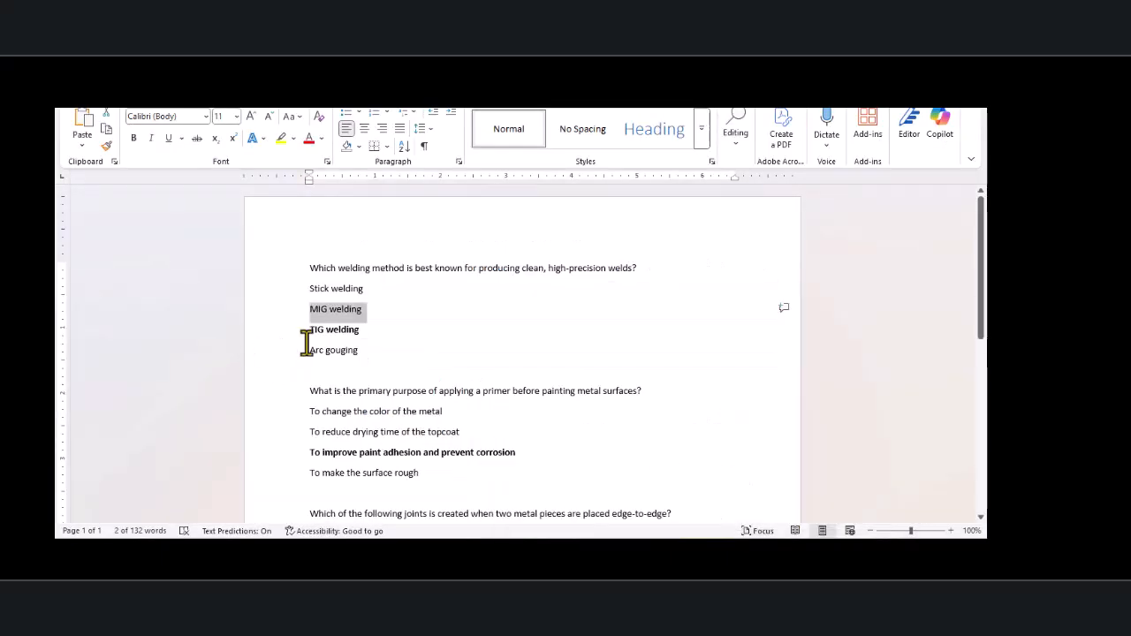
drag(308, 331, 364, 330)
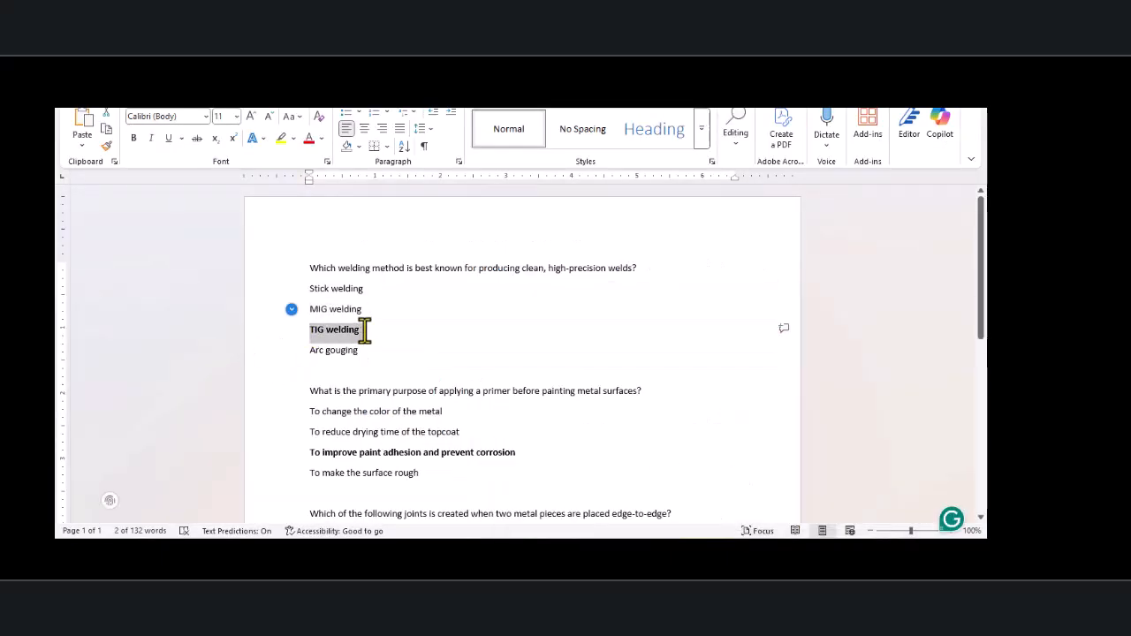
key(alt+Tab)
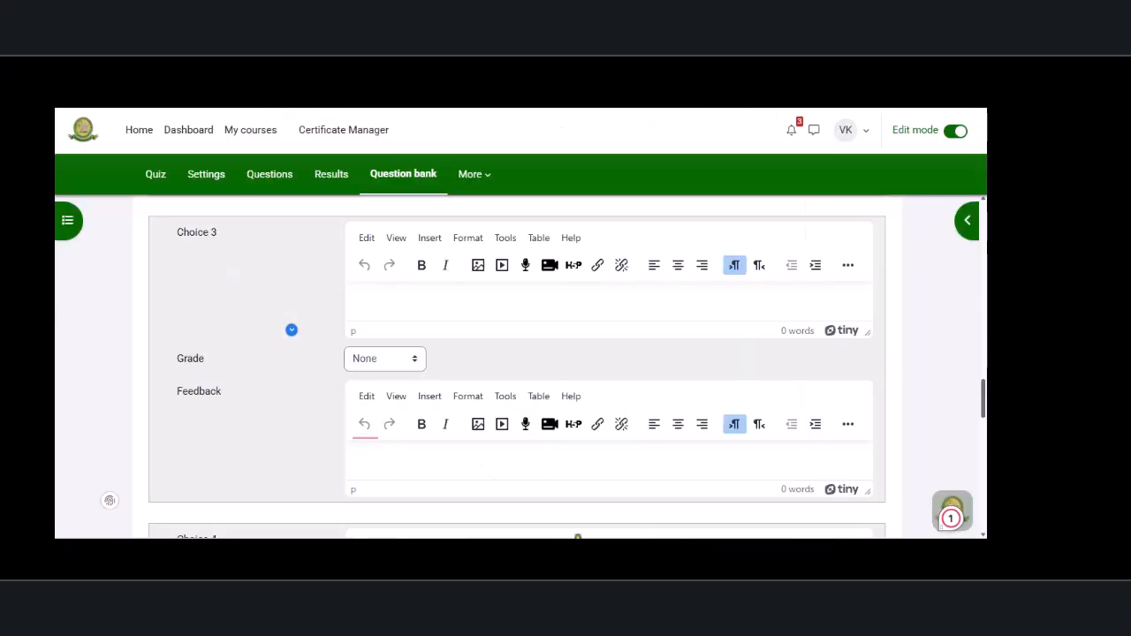
right_click(358, 300)
click(375, 311)
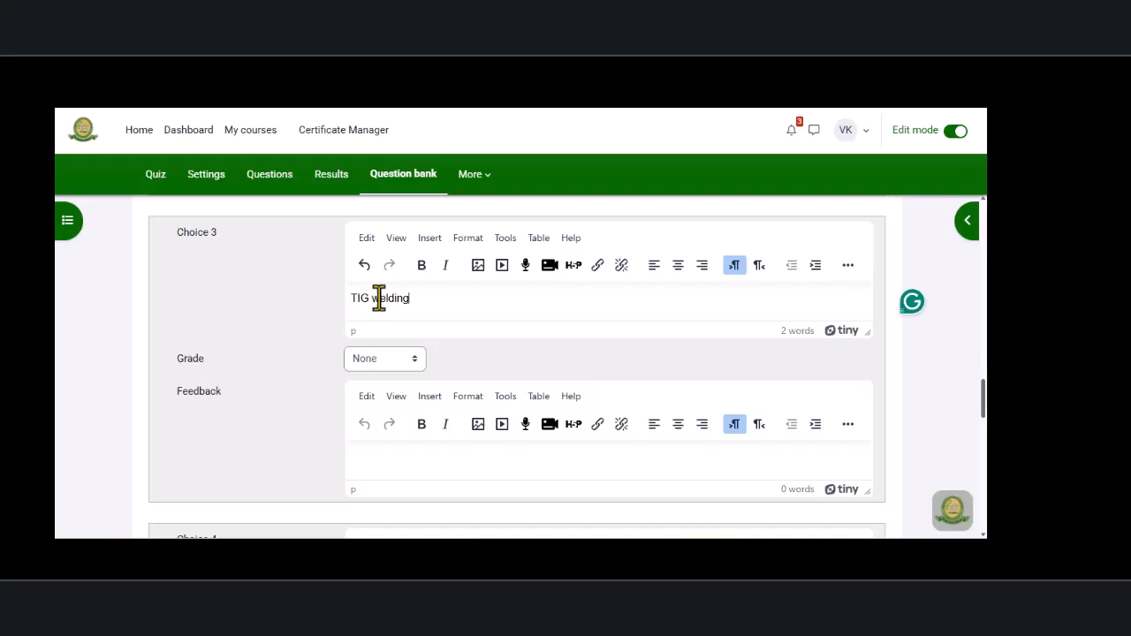
click(380, 360)
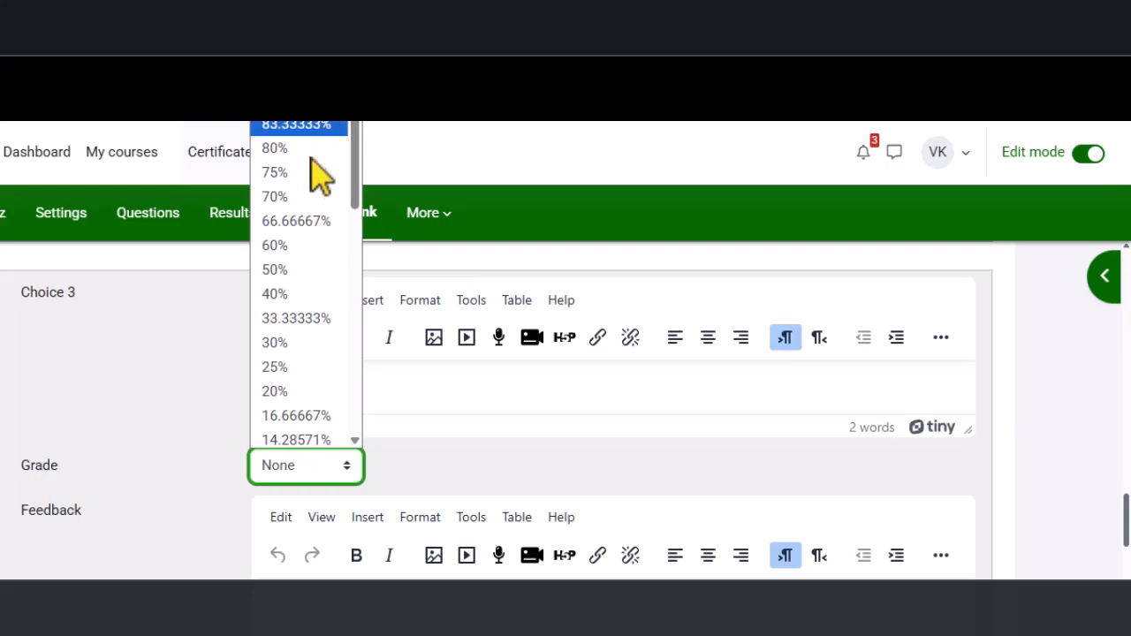
click(305, 71)
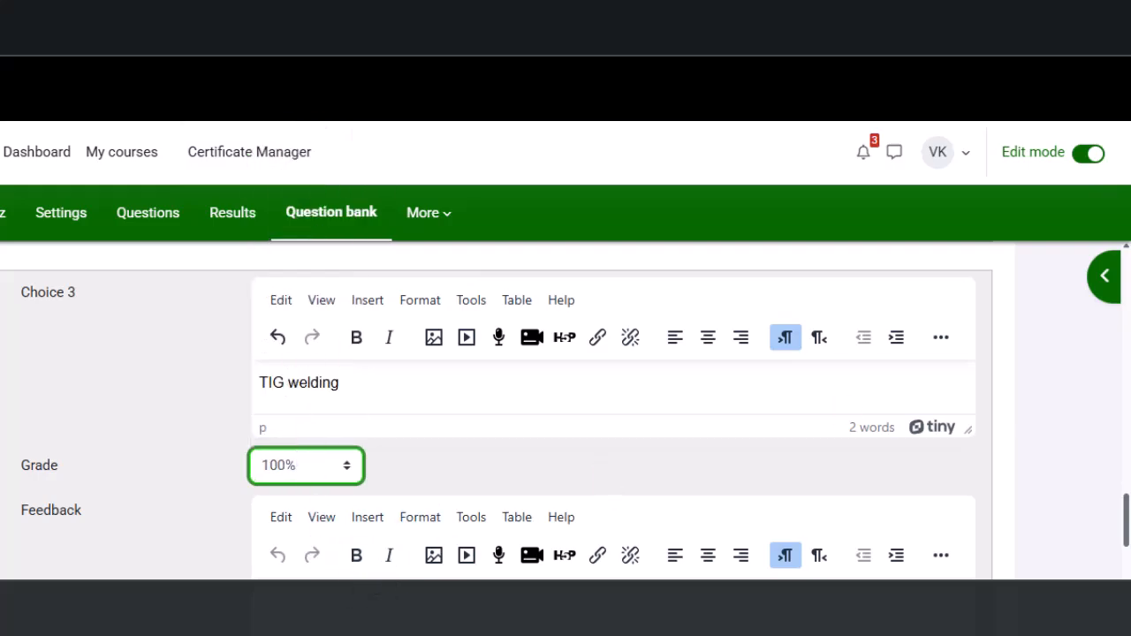
Step: Copy "Arc gouging" from the Word document into the Choice 4 answer and save the question
scroll(576, 518, down, 5)
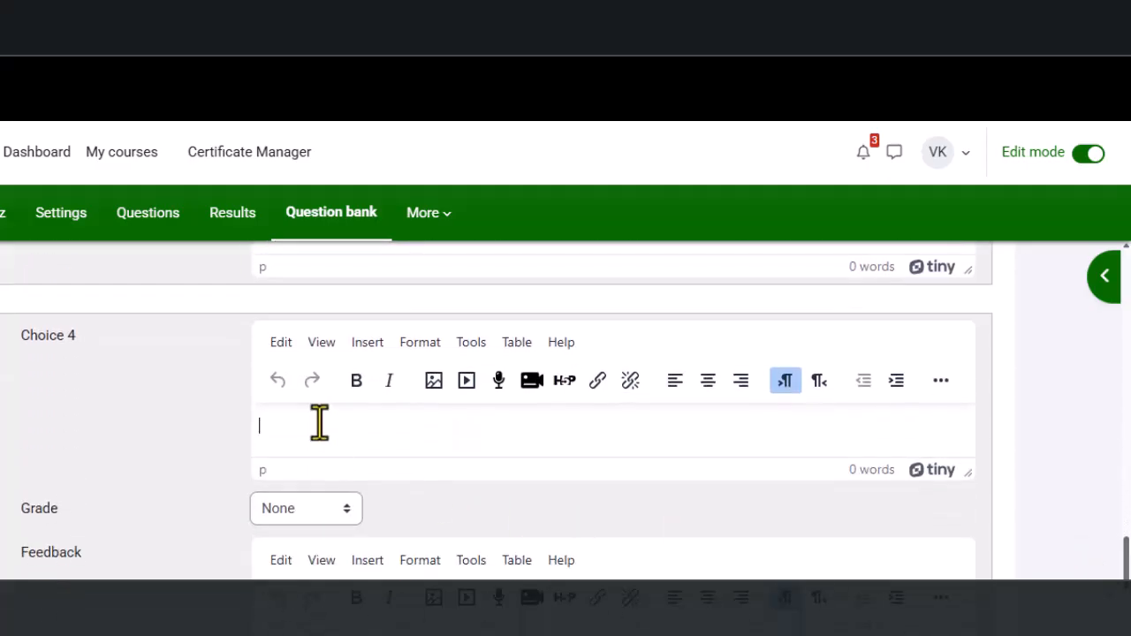
mouse_move(732, 633)
click(932, 618)
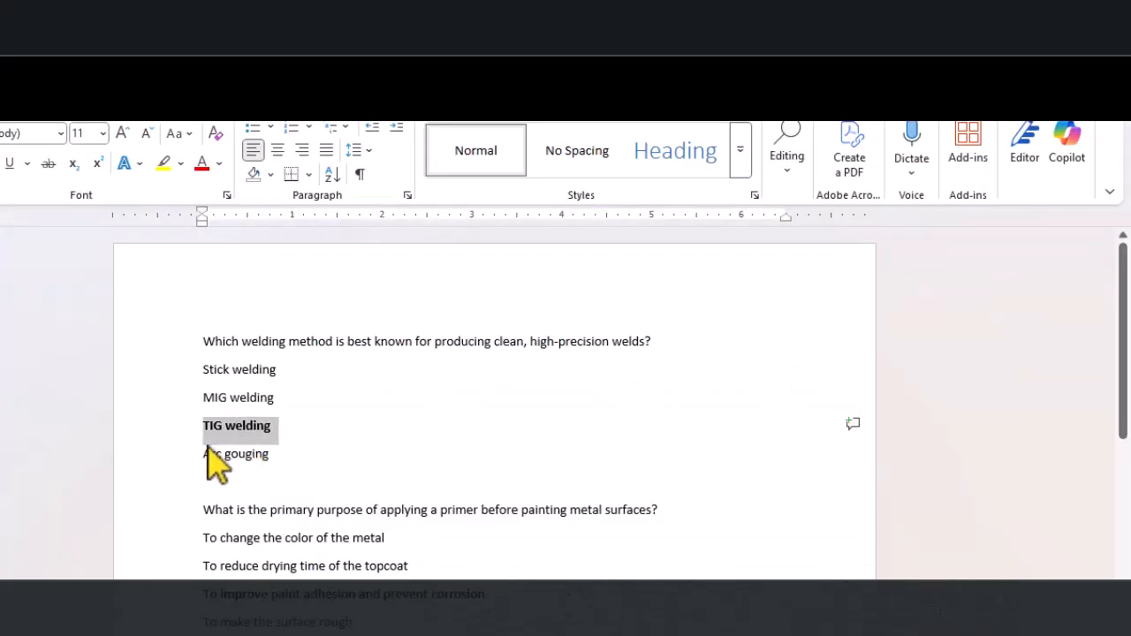
drag(200, 454, 276, 459)
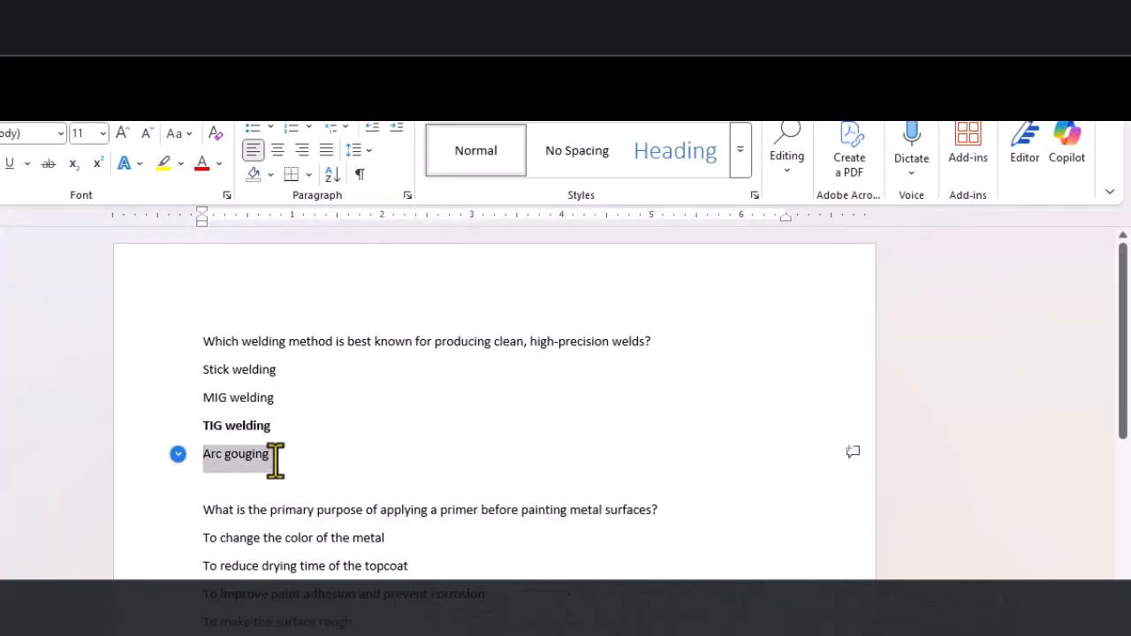
key(alt+Tab)
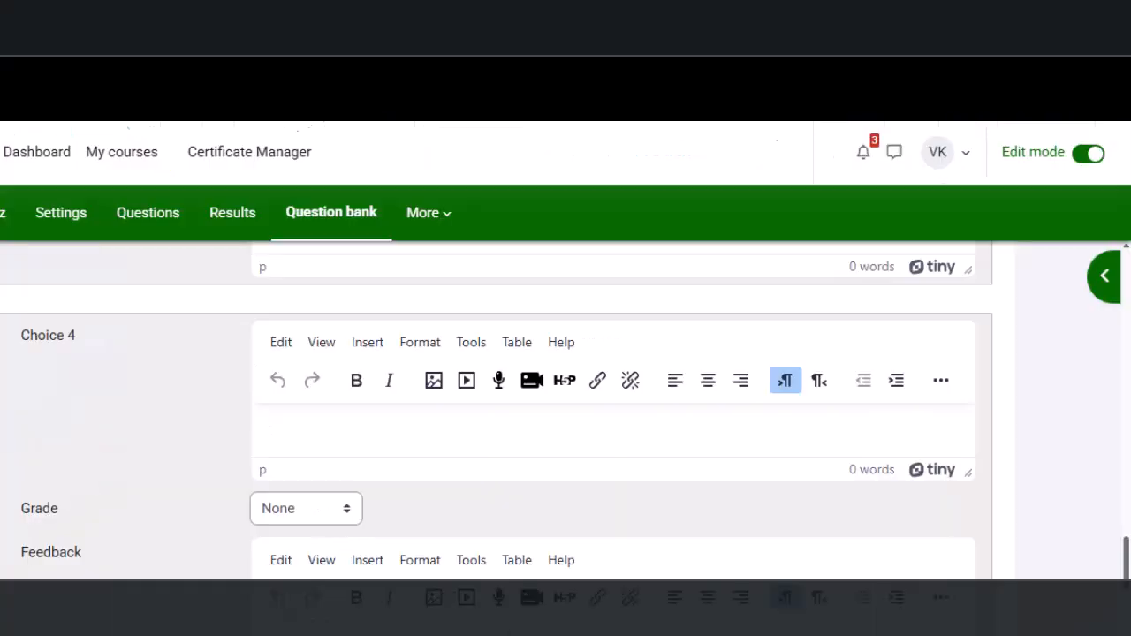
click(285, 431)
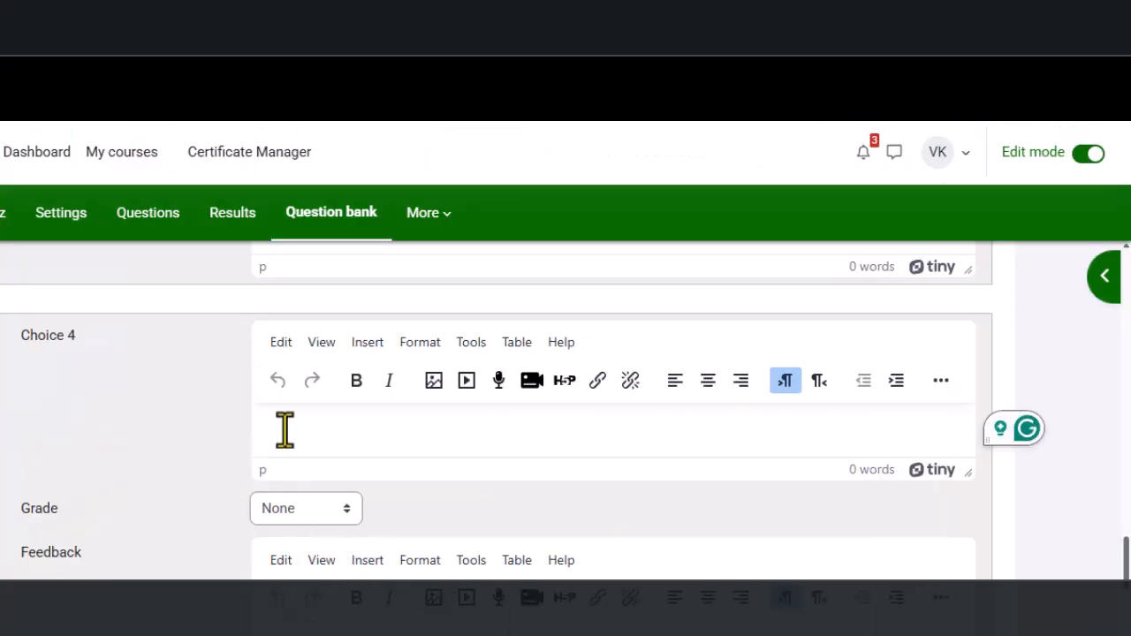
key(ctrl+v)
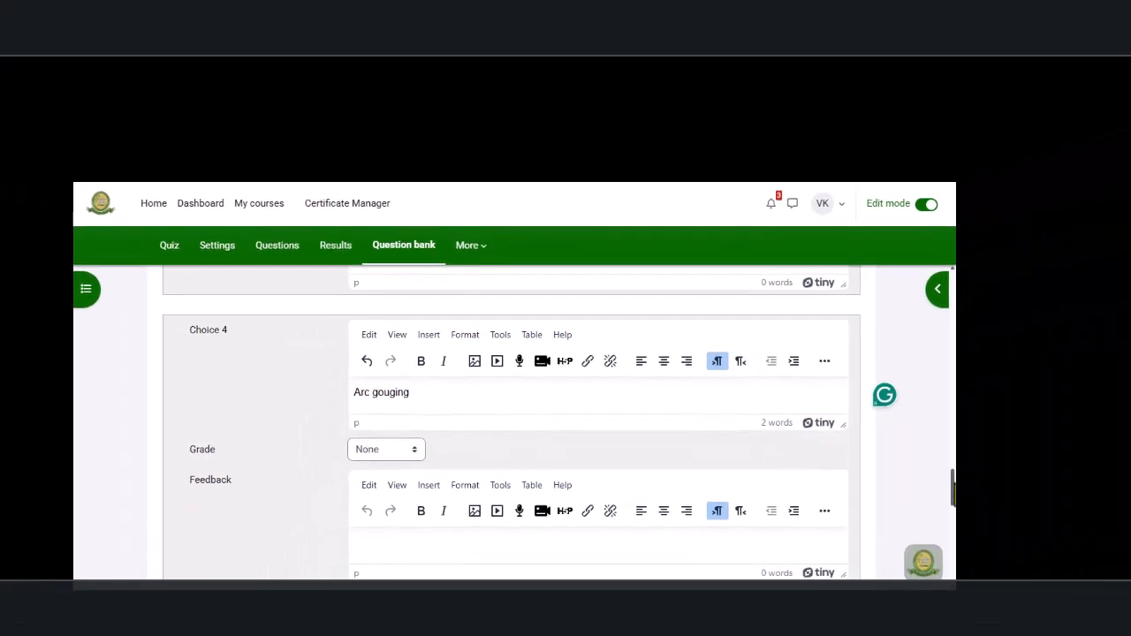
drag(953, 486, 953, 576)
click(380, 425)
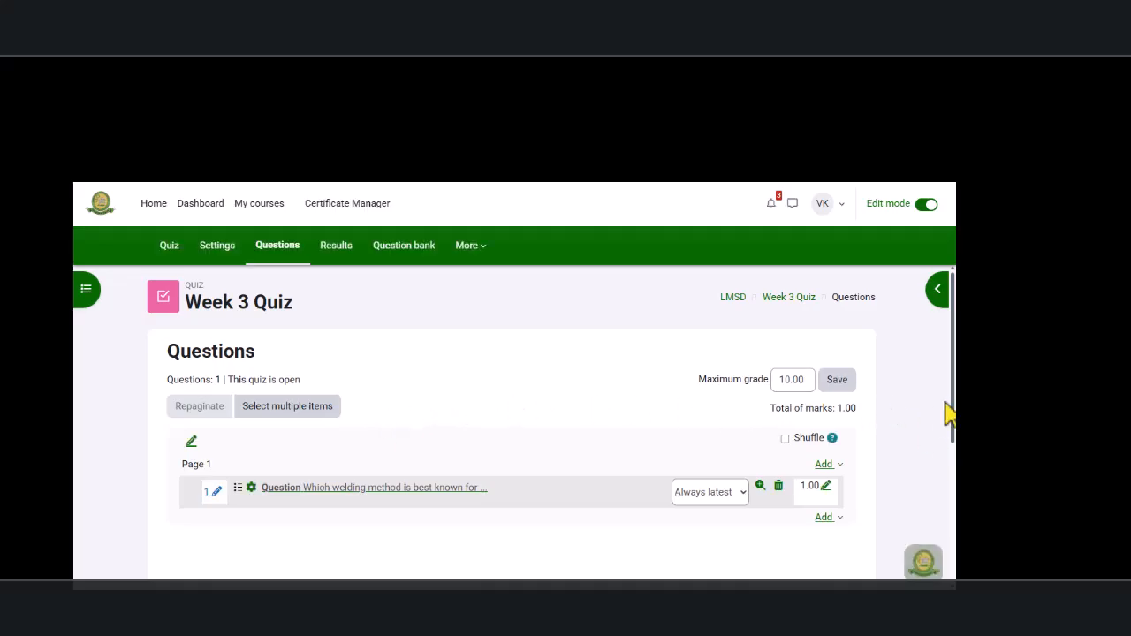
Step: Add a new multiple choice question to the Week 3 Quiz after the welding method question
drag(953, 403, 951, 448)
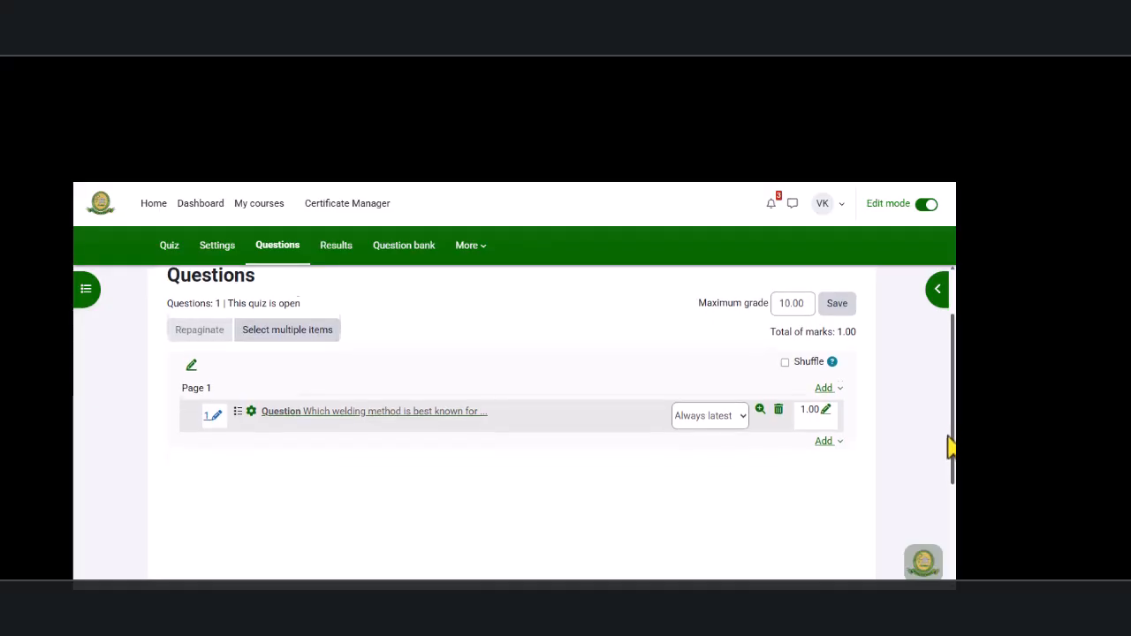
click(830, 435)
click(789, 456)
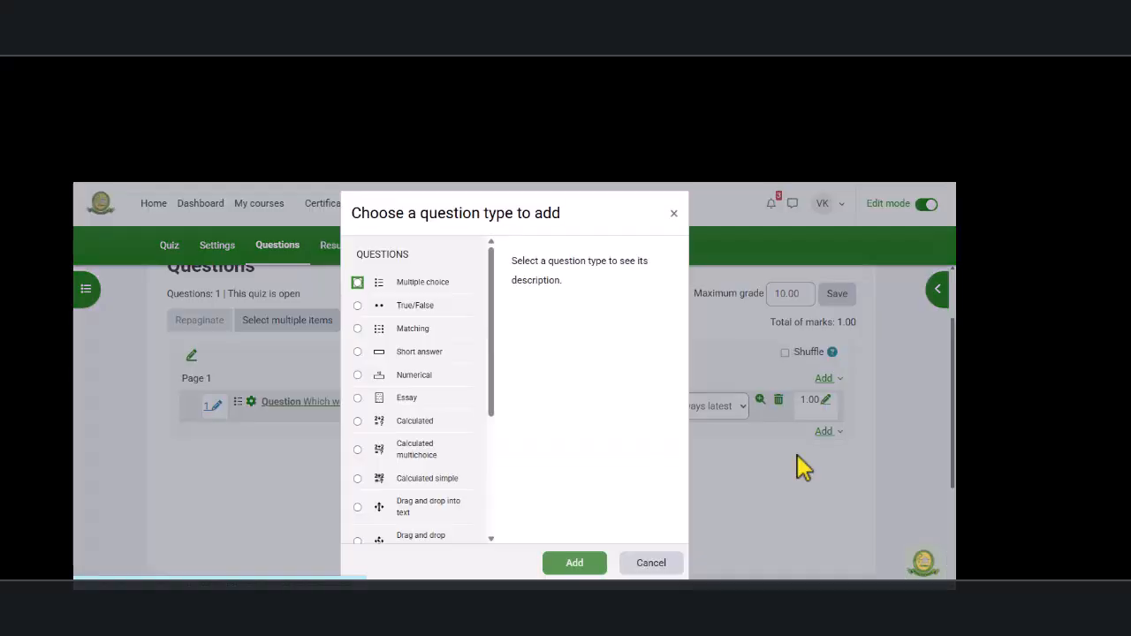
click(449, 289)
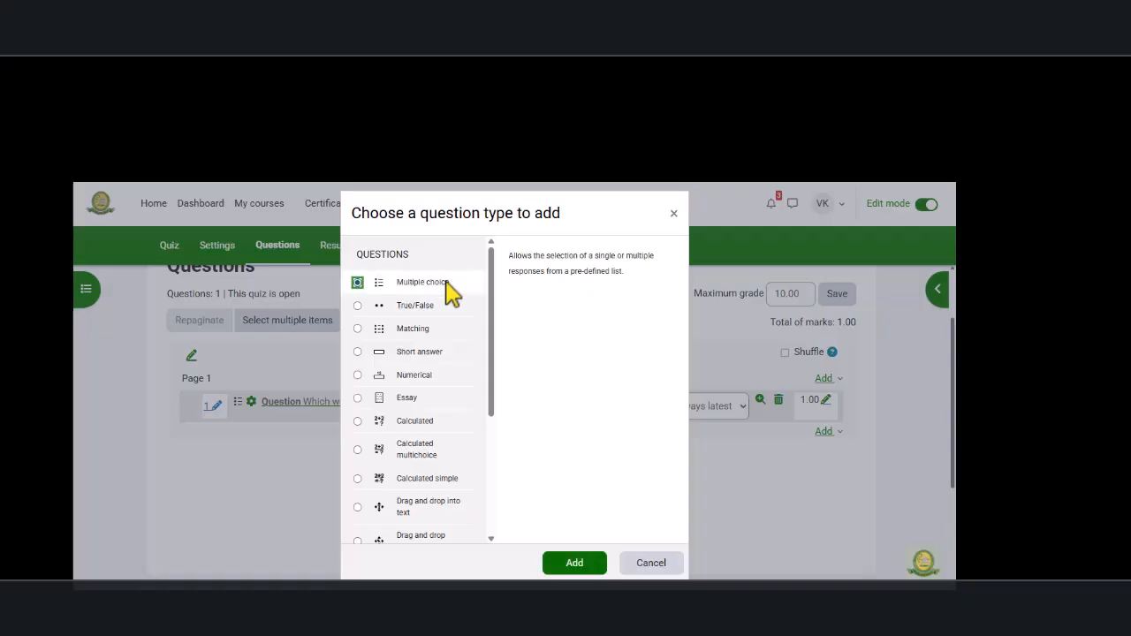
click(570, 562)
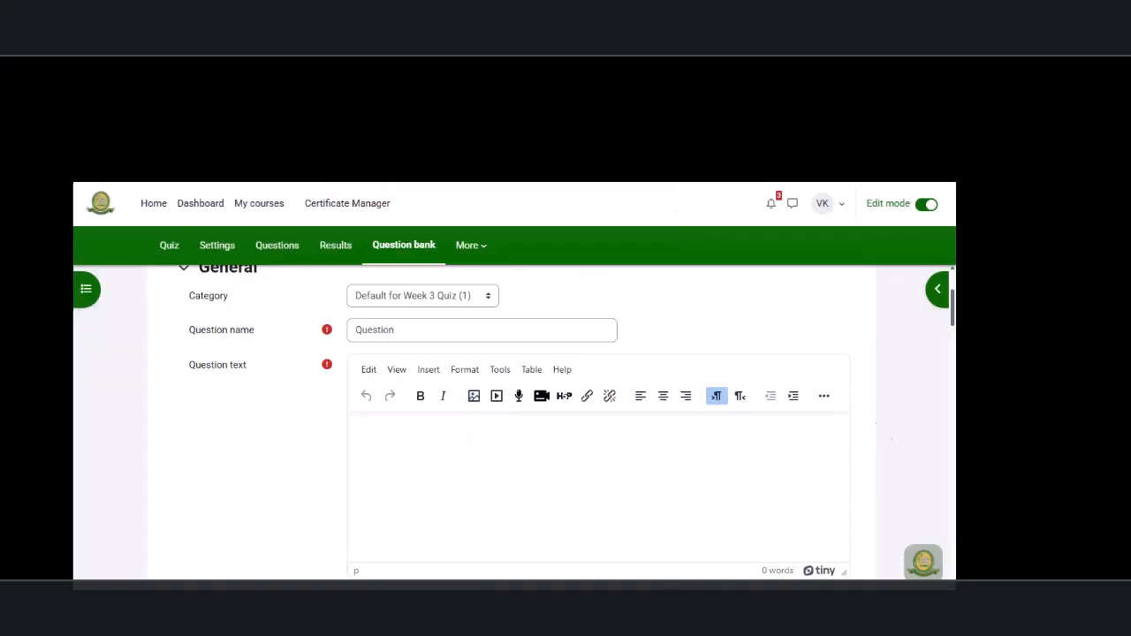
Step: Copy "What is the primary purpose of applying a primer before painting metal surfaces?" from the Word document into the question text
mouse_move(765, 573)
click(809, 561)
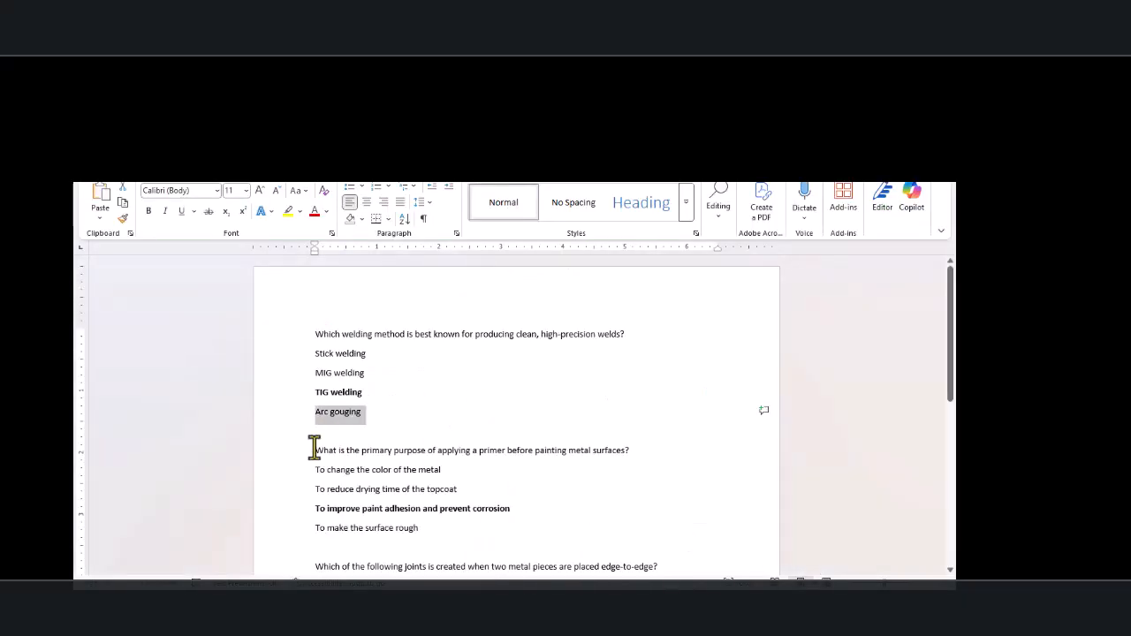
drag(315, 453, 640, 460)
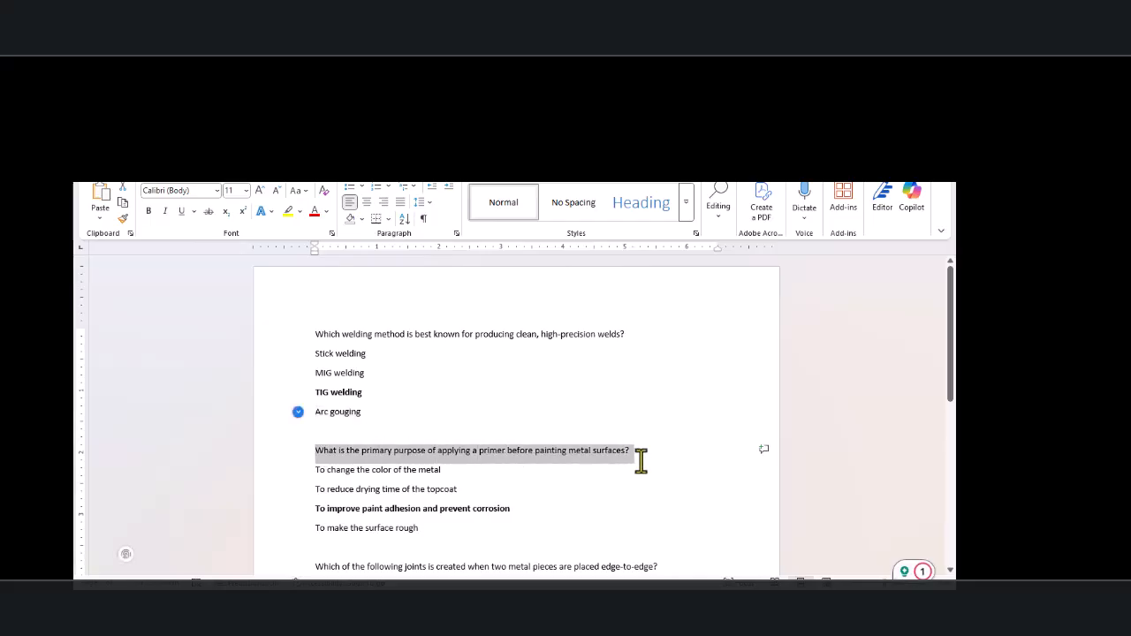
key(ctrl+c)
click(610, 585)
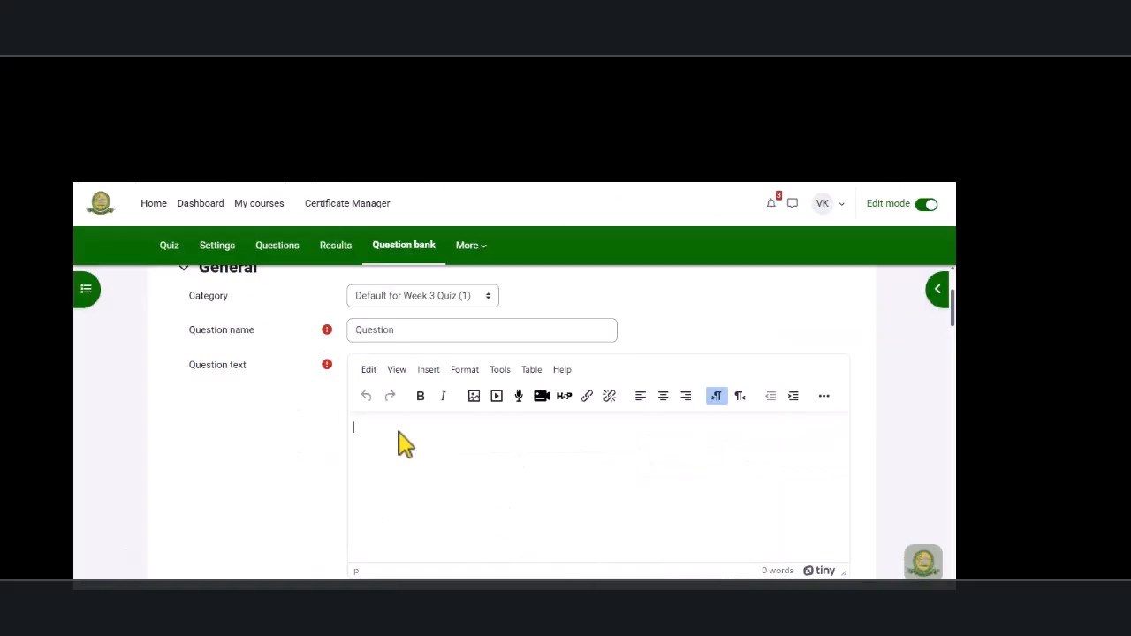
key(ctrl+v)
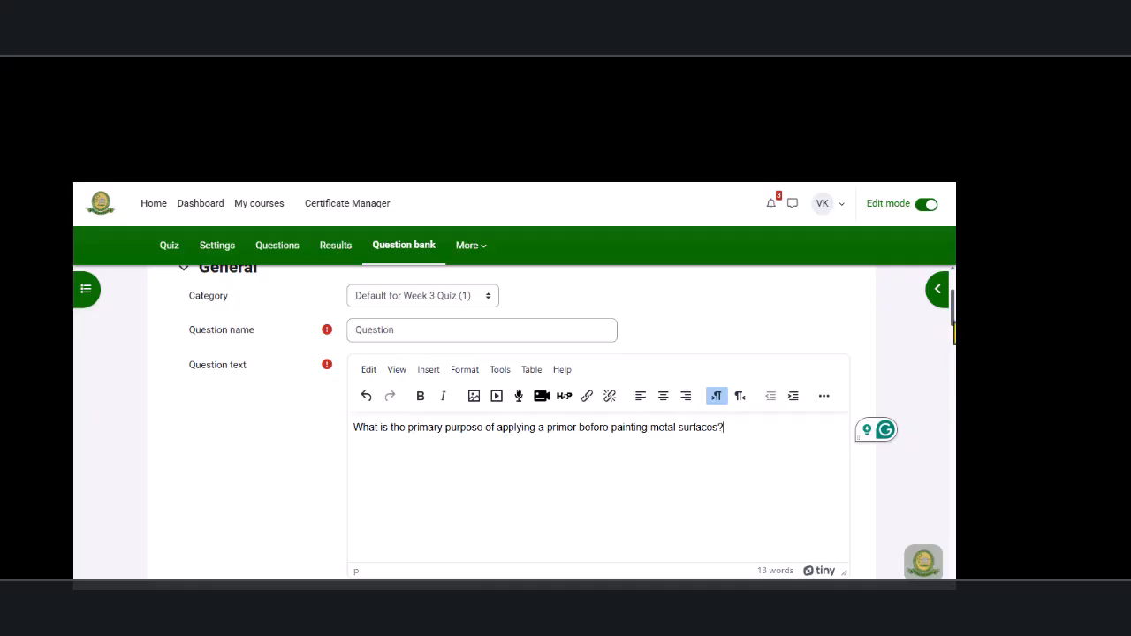
Step: Paste "To make the surface rough" as the Choice 4 answer of the primer question
scroll(392, 441, down, 15)
click(397, 387)
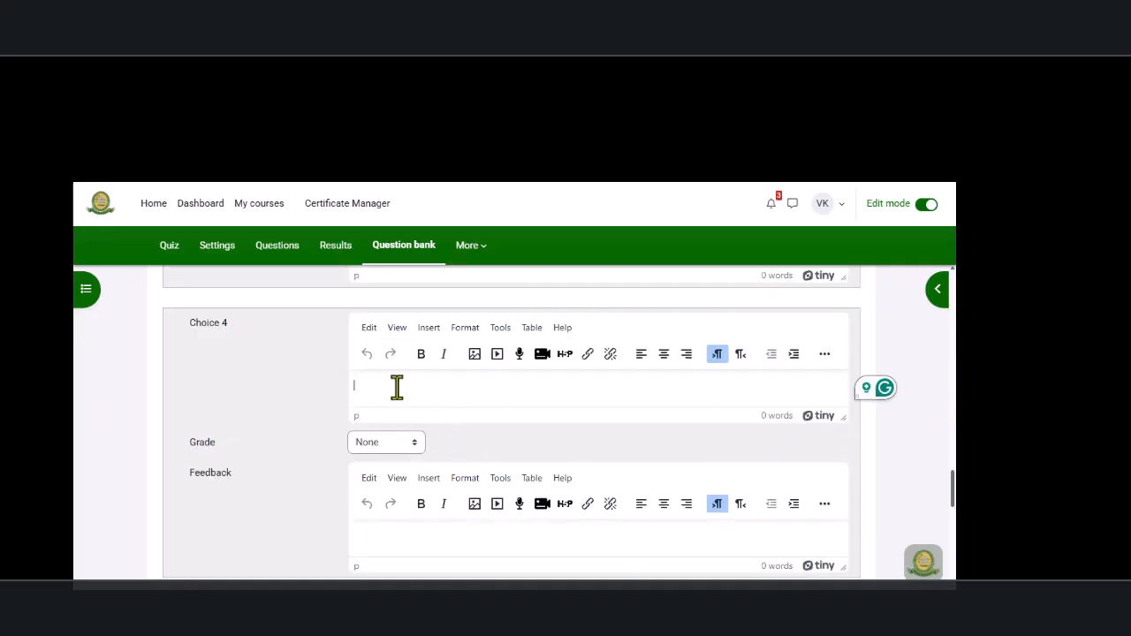
right_click(395, 386)
click(445, 397)
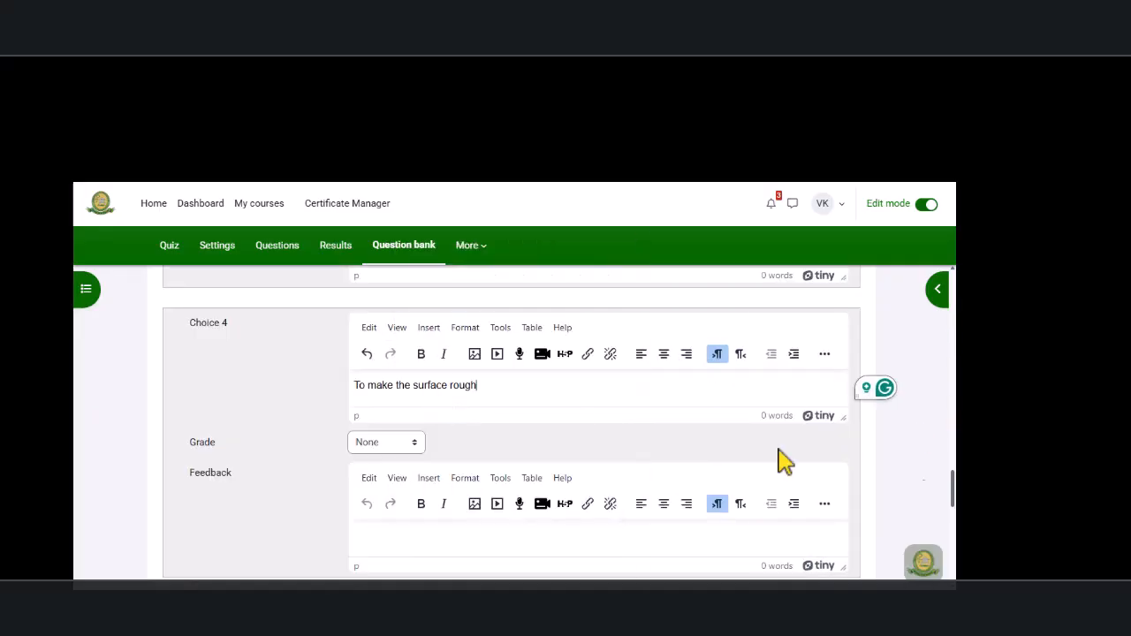
Step: Set the grade of Choice 3, "To improve paint adhesion and prevent corrosion", to 100% and save the question
drag(952, 508, 952, 471)
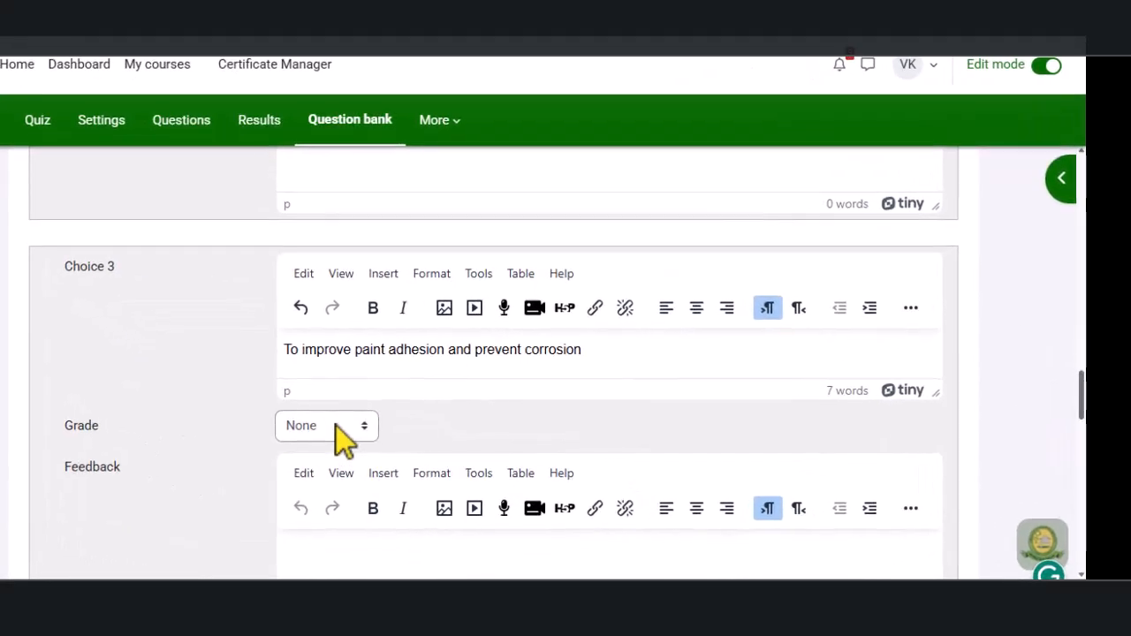
click(397, 474)
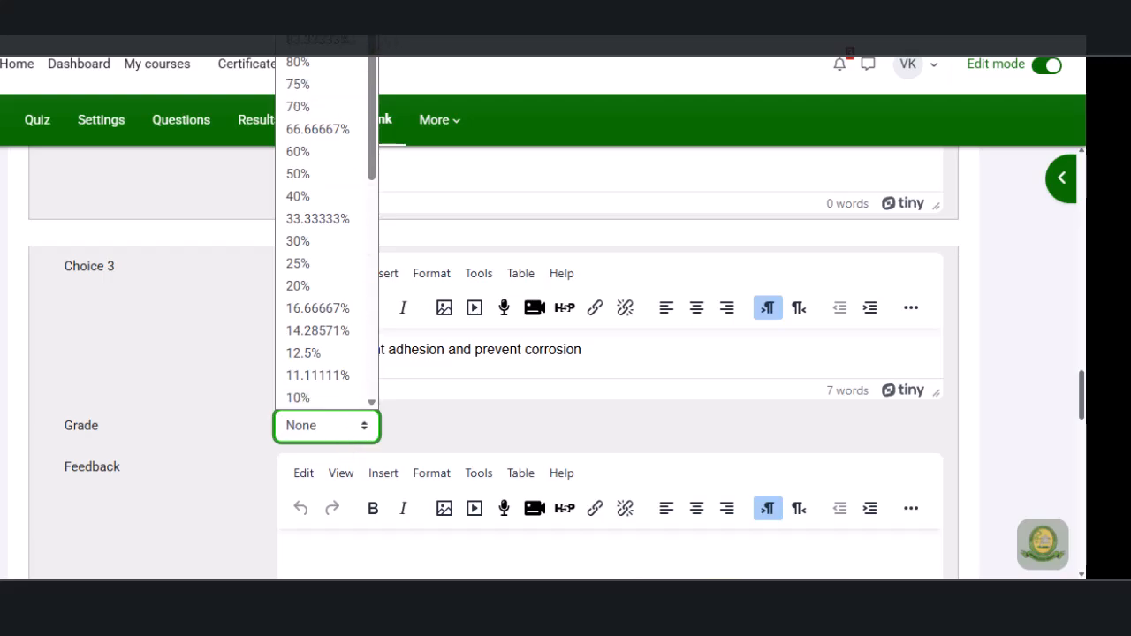
click(301, 5)
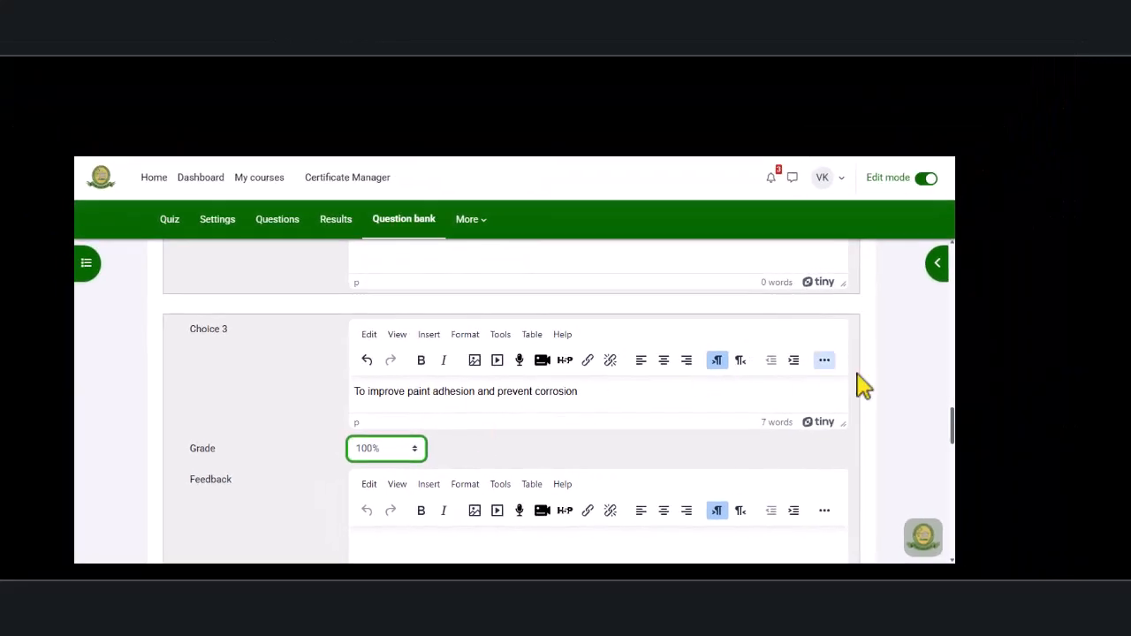
scroll(511, 402, down, 6)
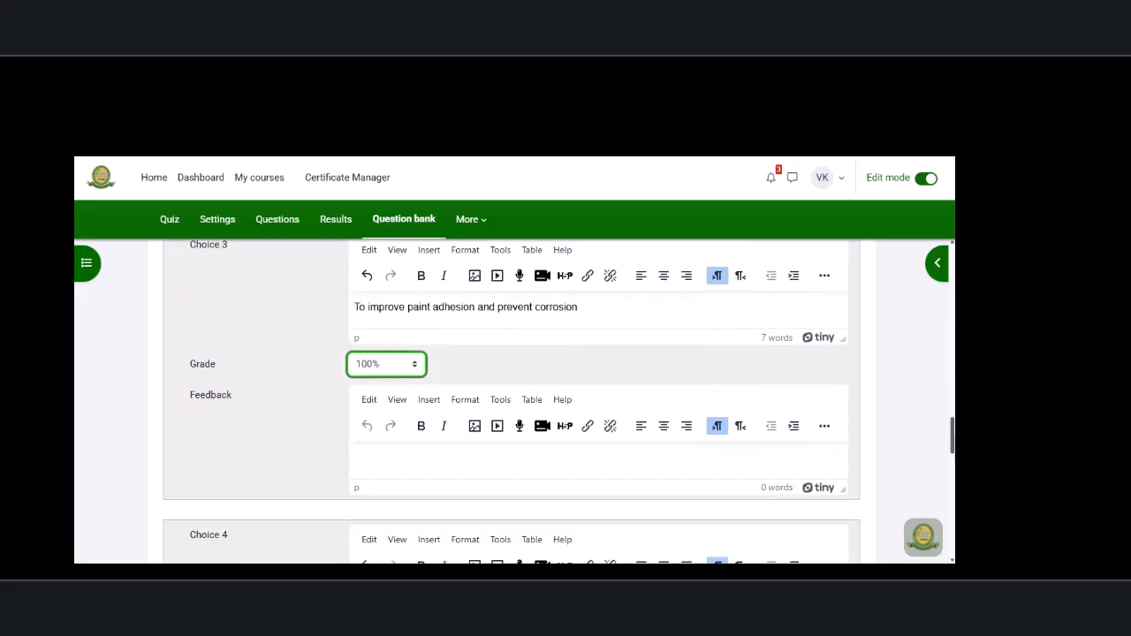
scroll(510, 402, down, 5)
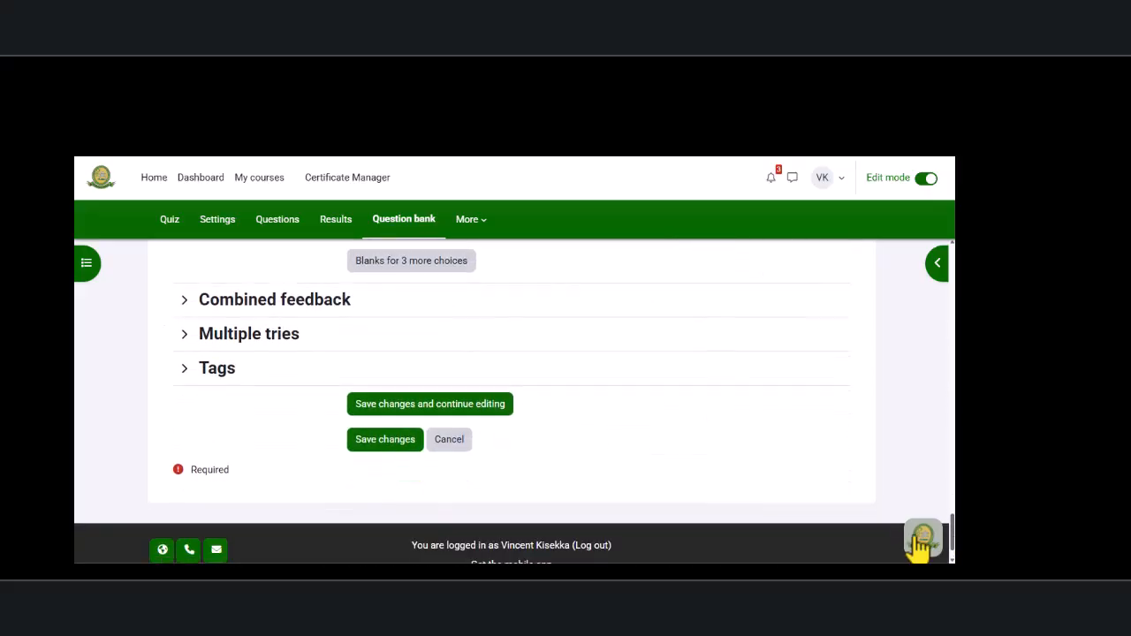
click(385, 447)
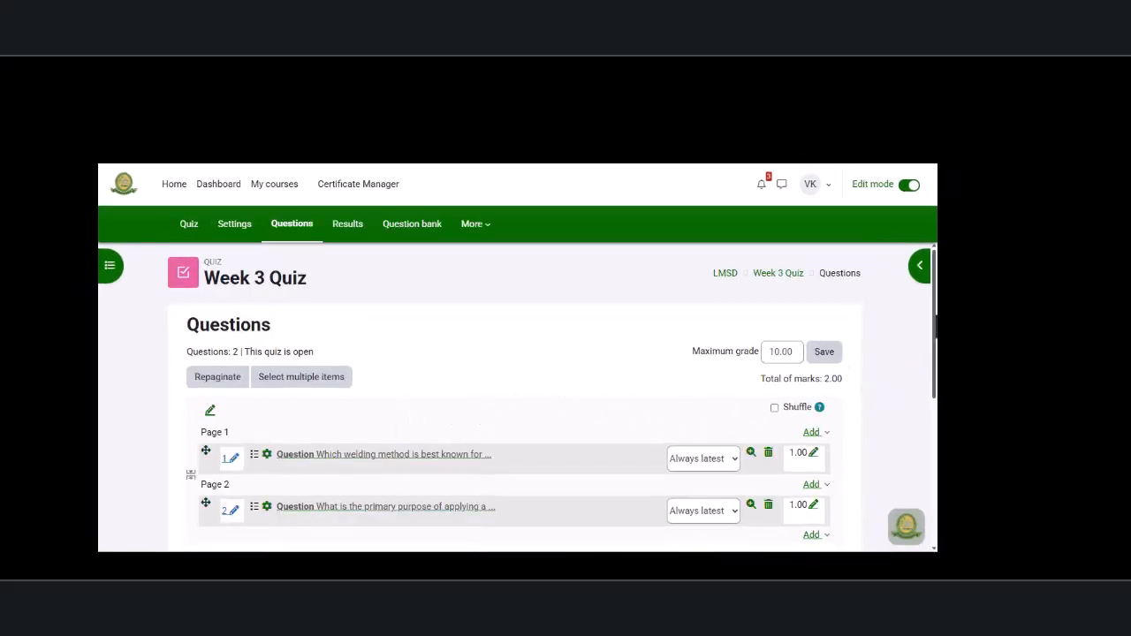
Step: Turn on shuffling for the questions in the Week 3 Quiz
scroll(513, 389, down, 5)
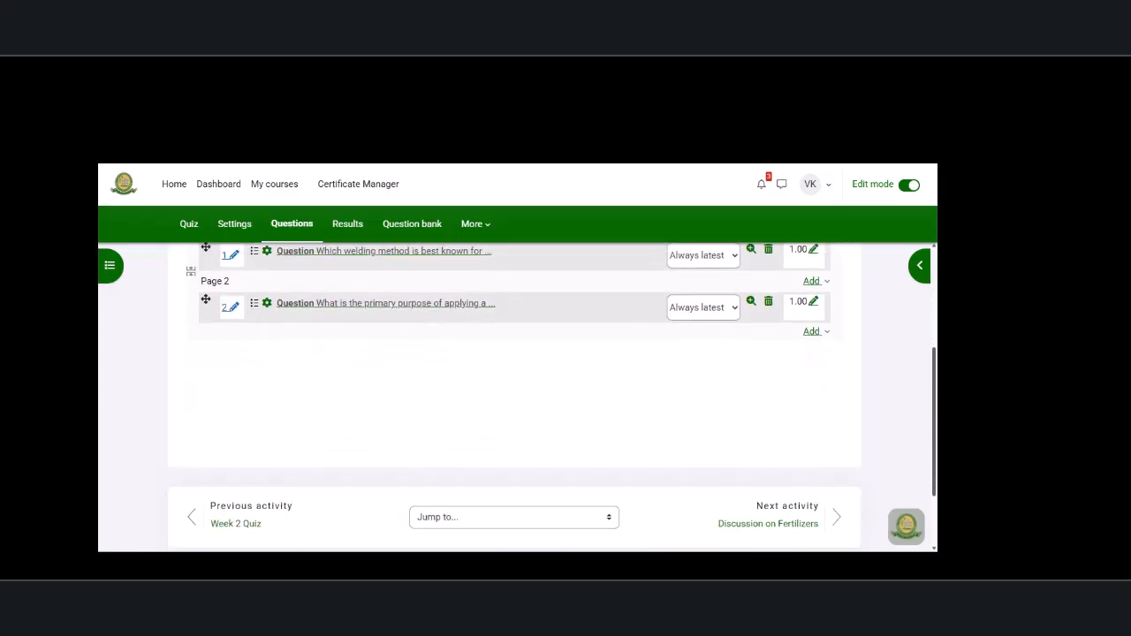
scroll(512, 389, down, 1)
scroll(517, 397, up, 4)
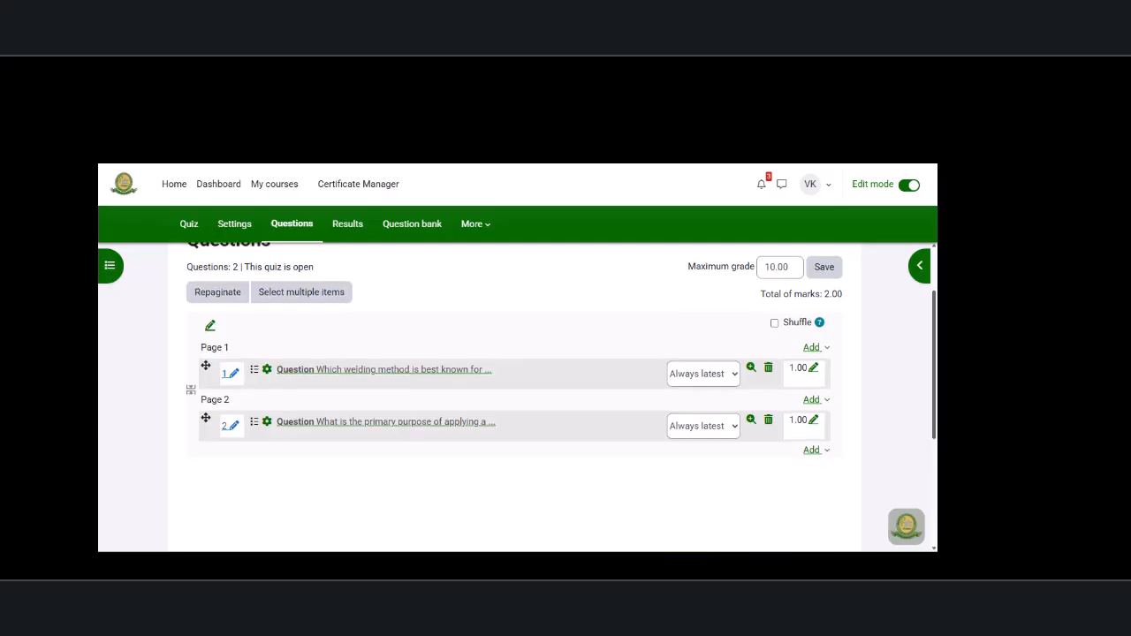
scroll(513, 389, up, 1)
scroll(552, 373, up, 1)
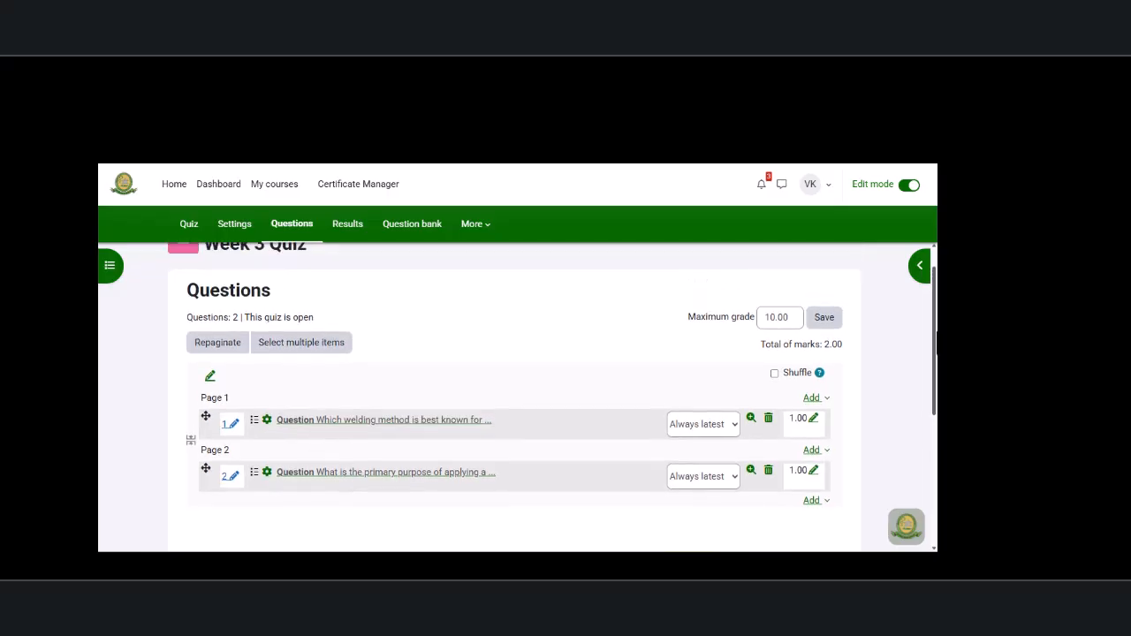
click(774, 373)
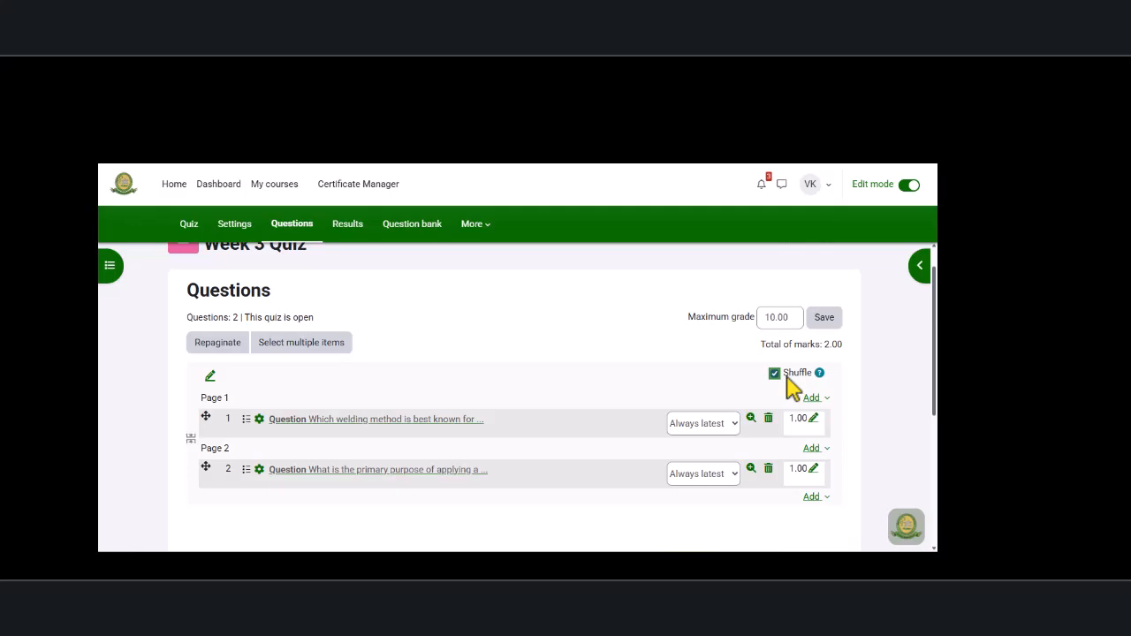
Step: Set the marks of both the welding method question and the primer question to 2
click(793, 422)
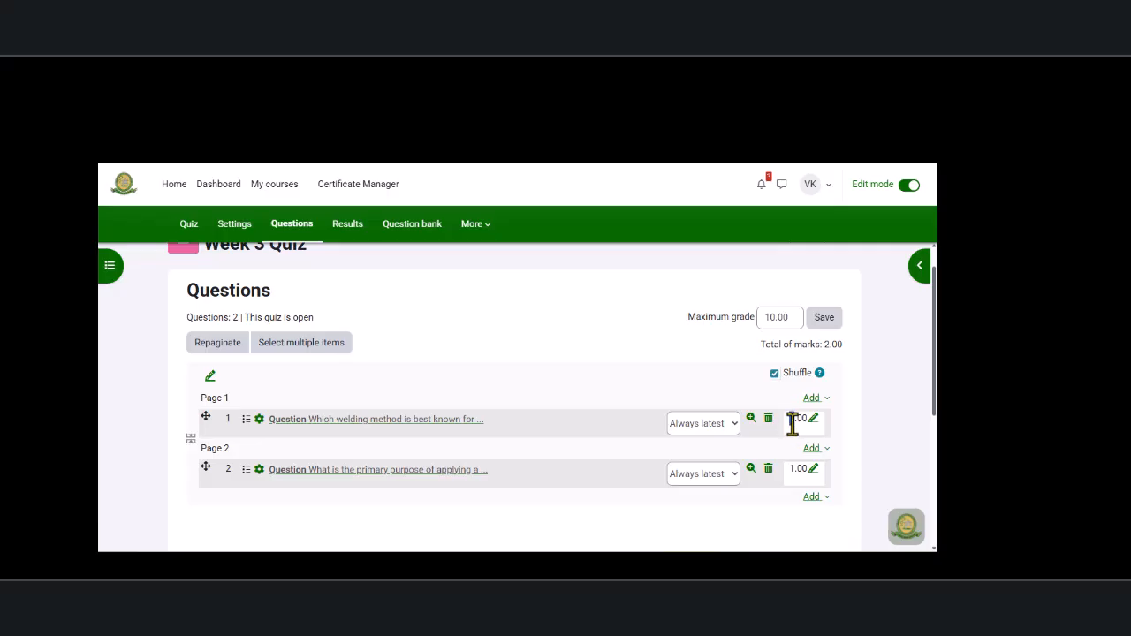
click(813, 419)
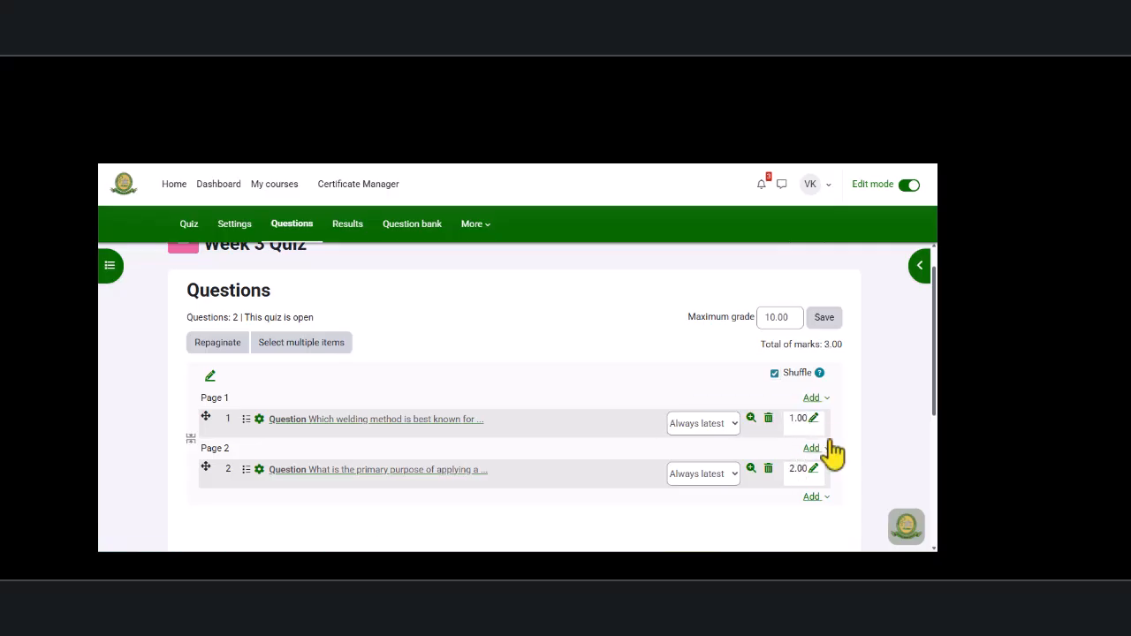
click(812, 419)
text(2)
key(Return)
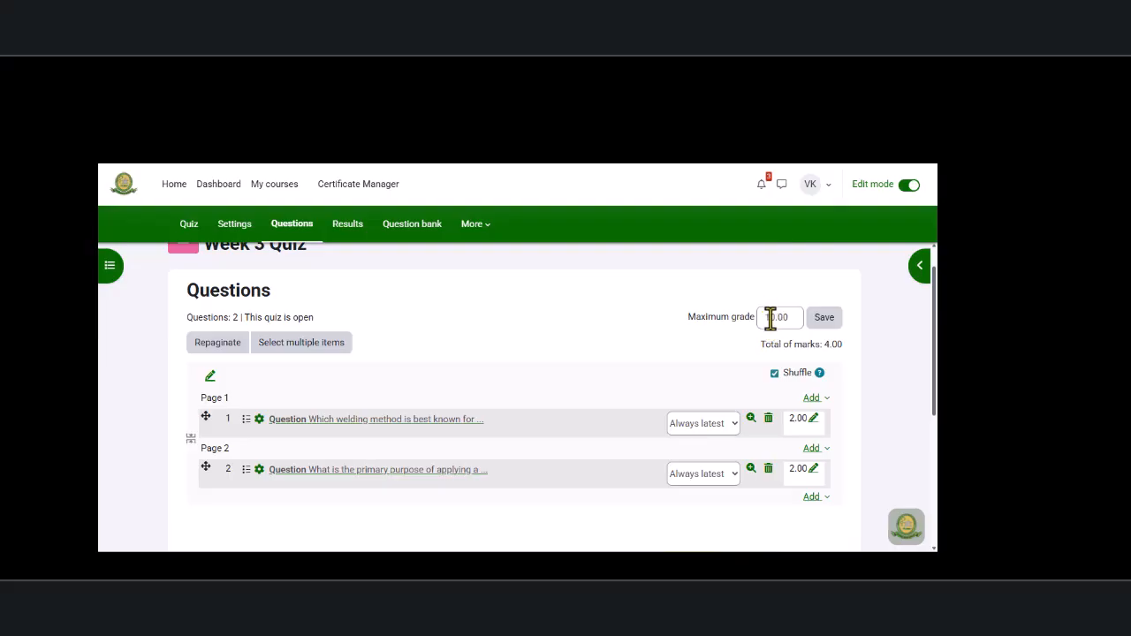
Step: Set the quiz's maximum grade to 4.00 and save it
drag(774, 318, 767, 318)
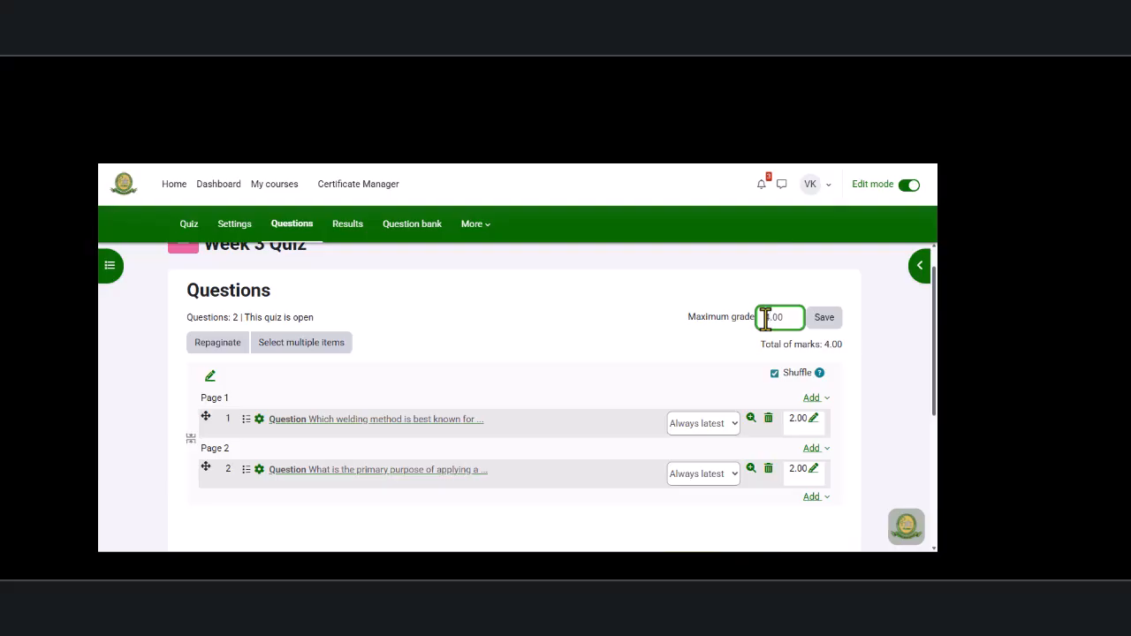
text(4)
click(824, 320)
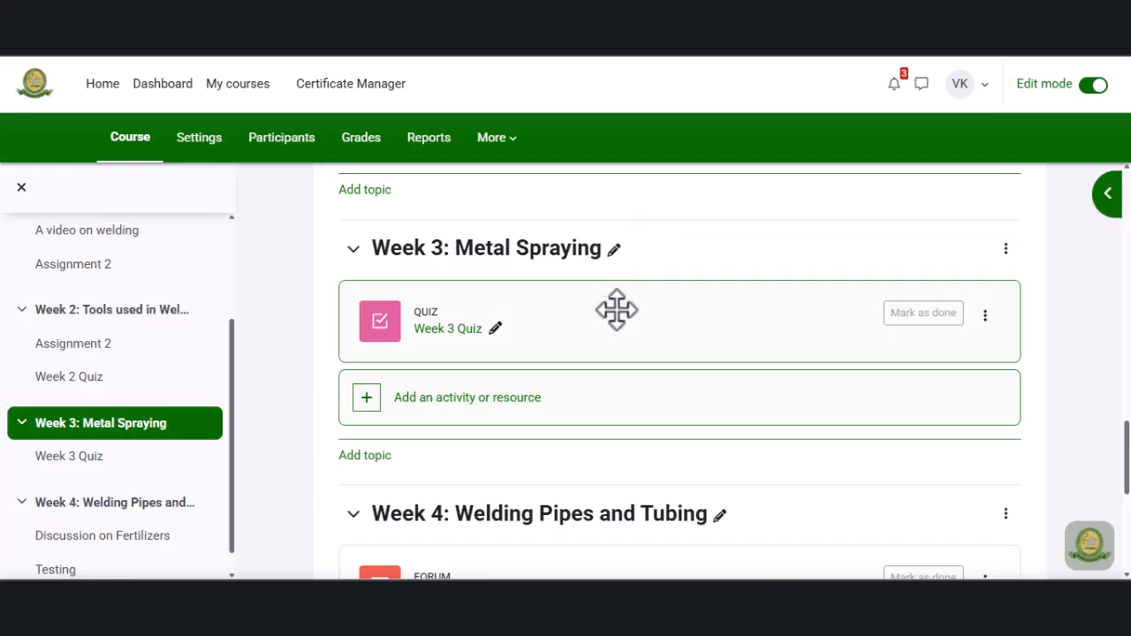
Step: Open the settings of the Week 3 Quiz from the course page and enable a time limit of 20 minutes
click(985, 318)
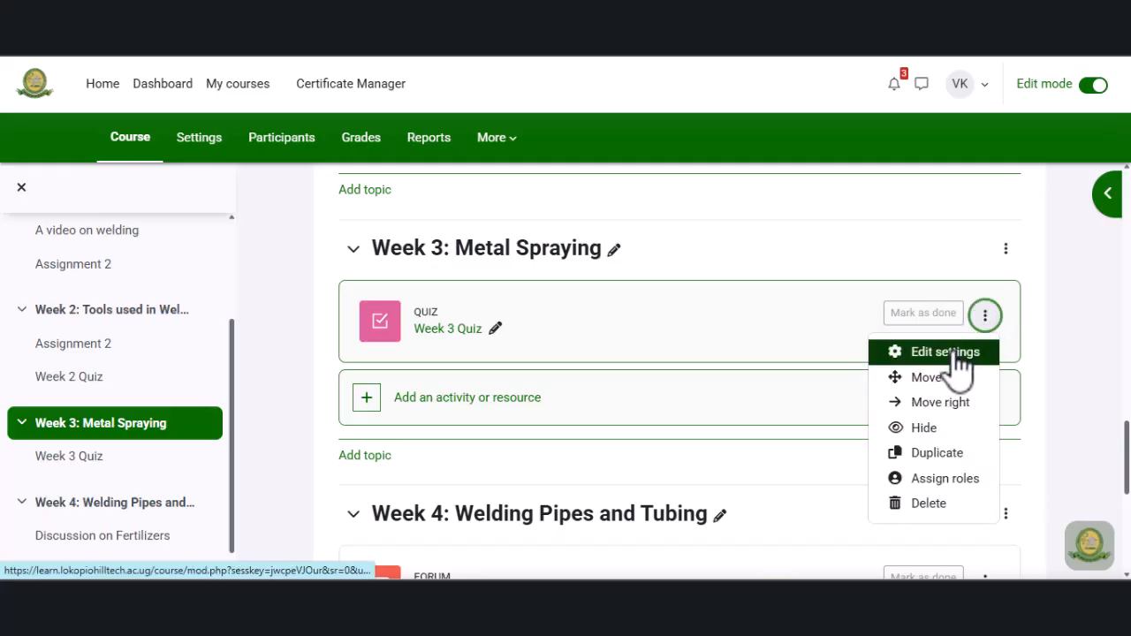
click(956, 353)
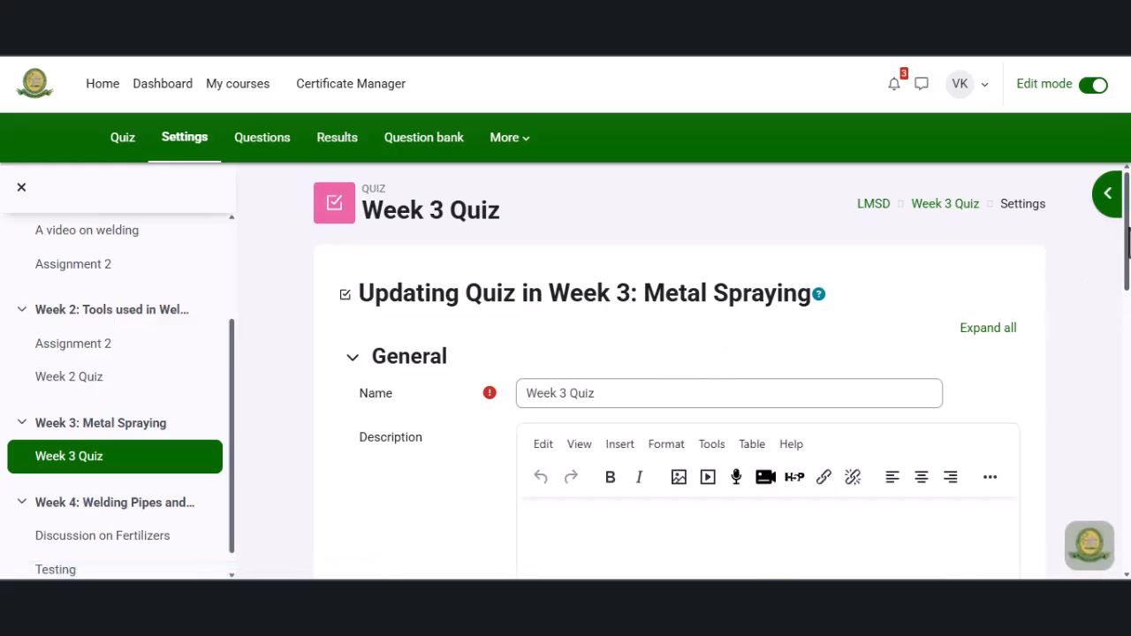
scroll(975, 345, down, 5)
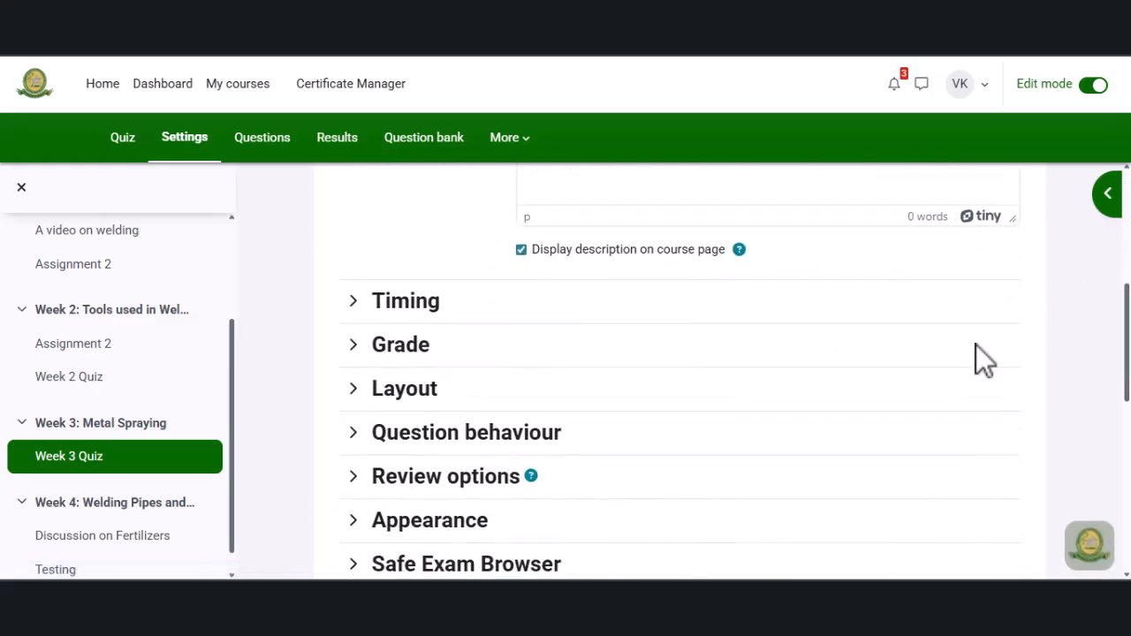
click(353, 303)
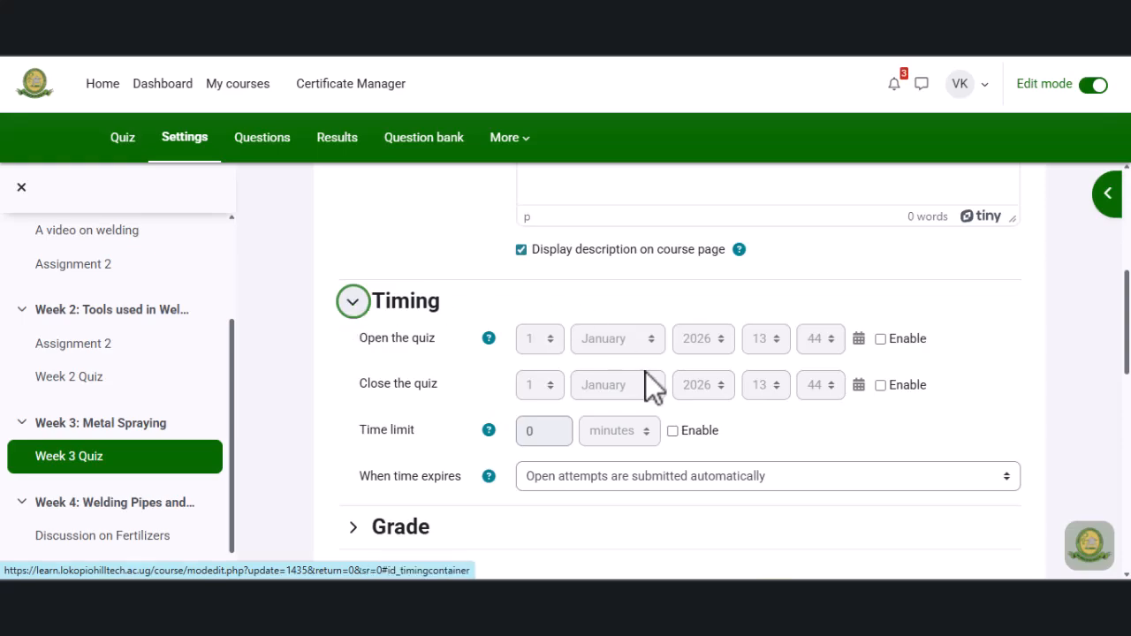
click(672, 432)
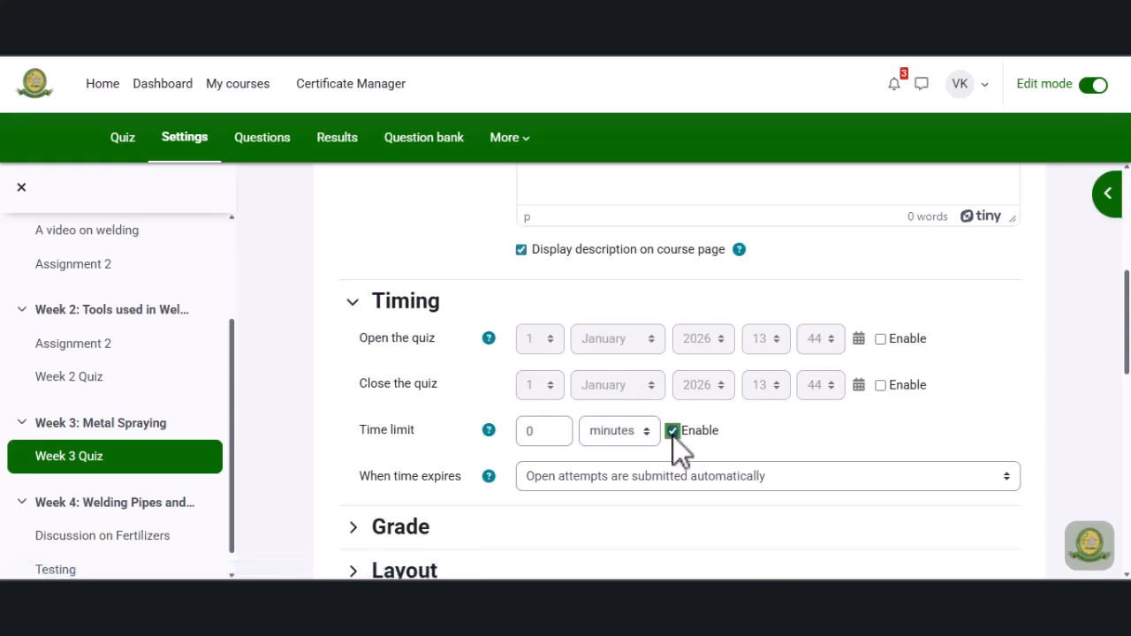
drag(537, 432, 515, 431)
text(20)
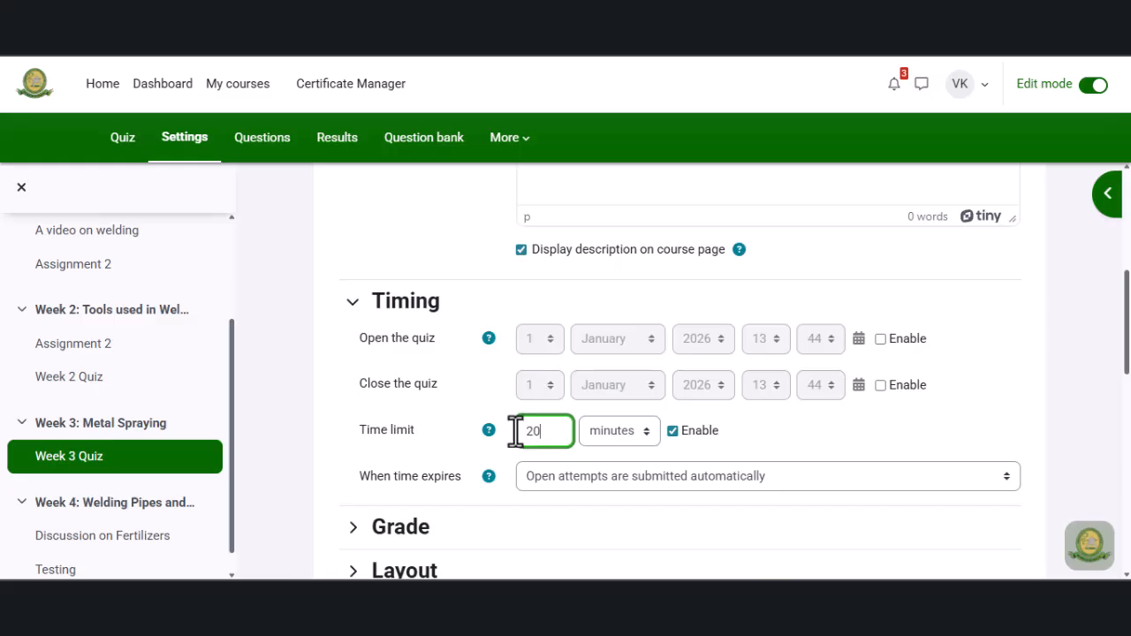
Step: Enable the quiz's opening date and set it to 9 January 2026 at 23:59
click(880, 338)
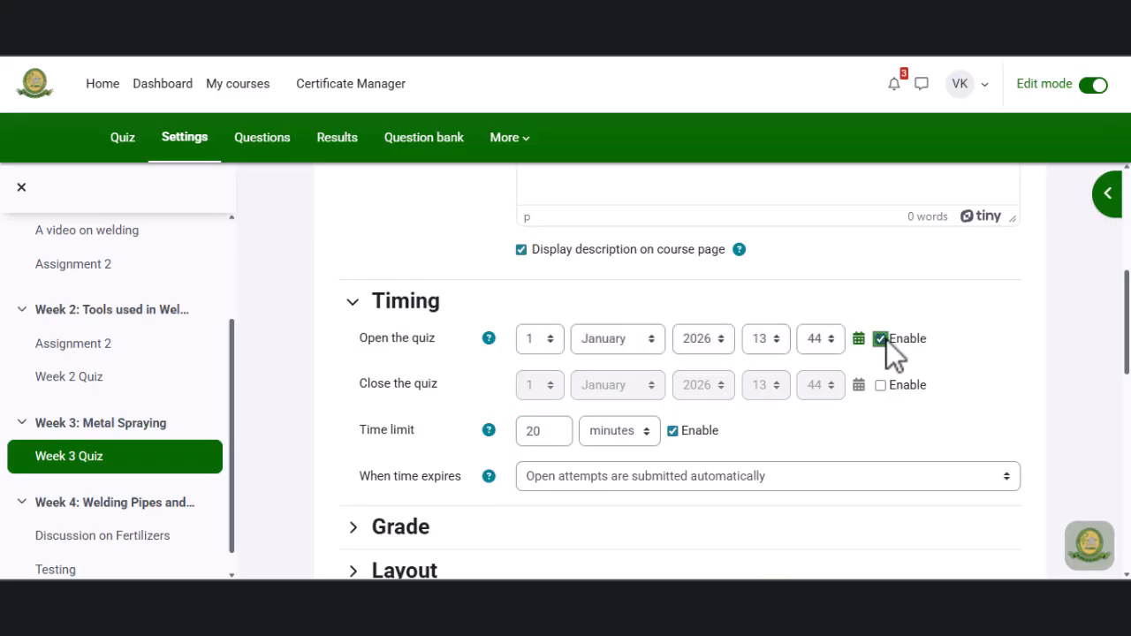
click(645, 343)
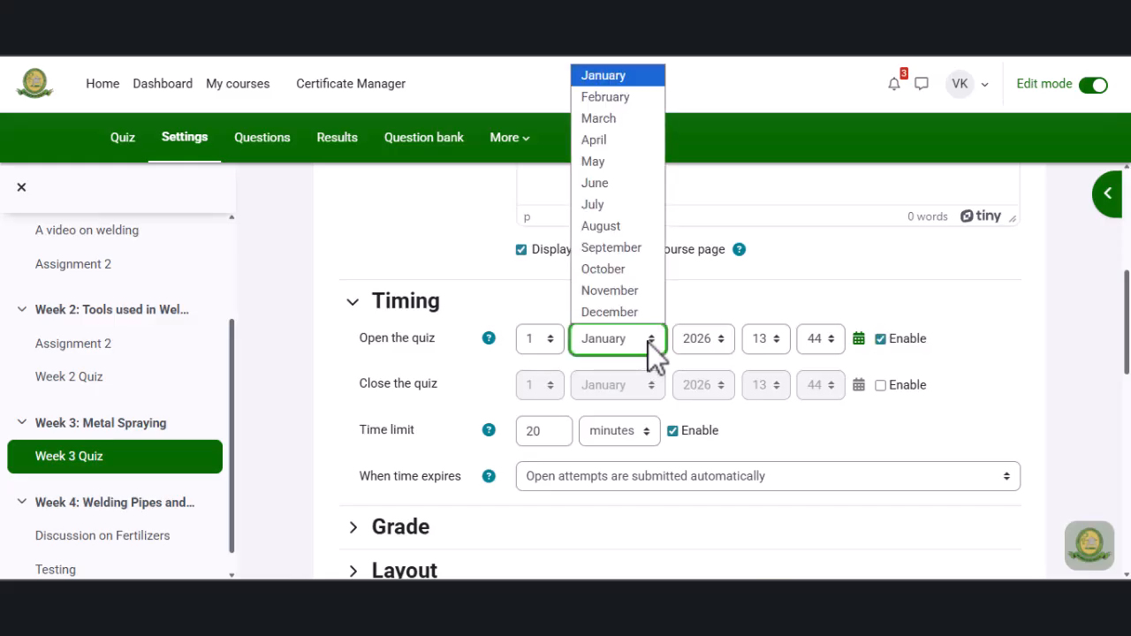
click(556, 341)
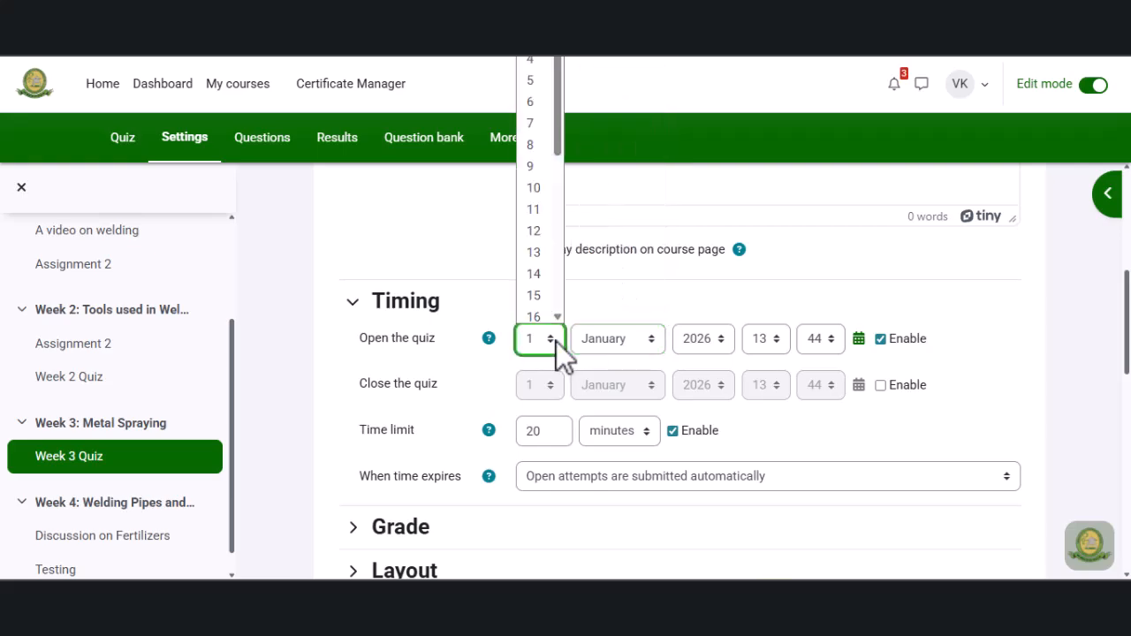
click(530, 162)
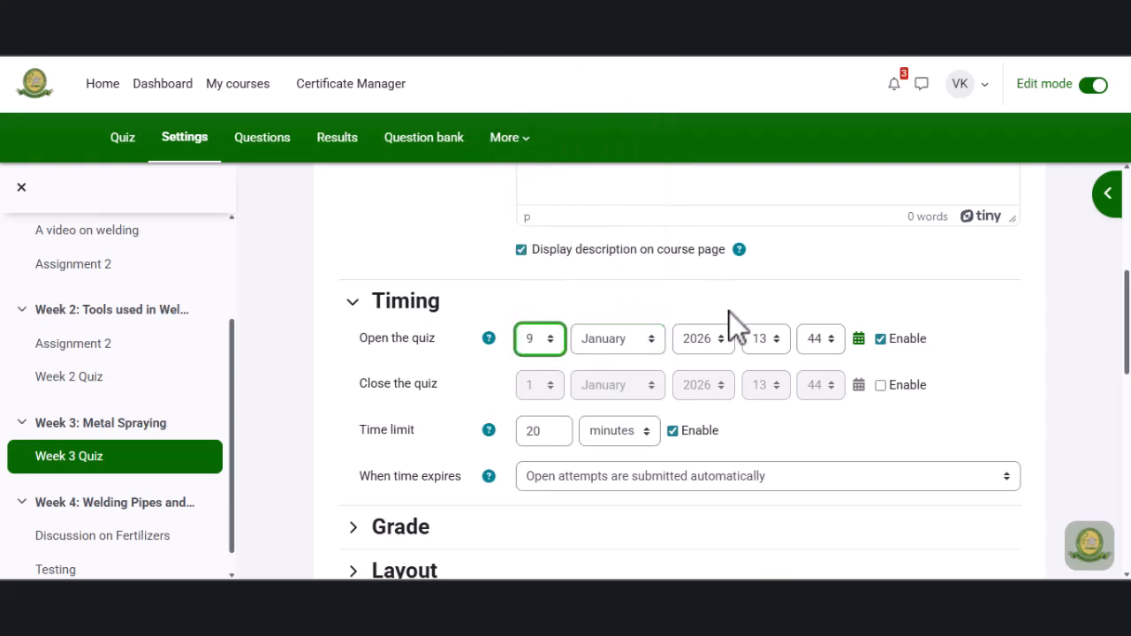
click(775, 342)
drag(784, 173, 784, 309)
click(761, 314)
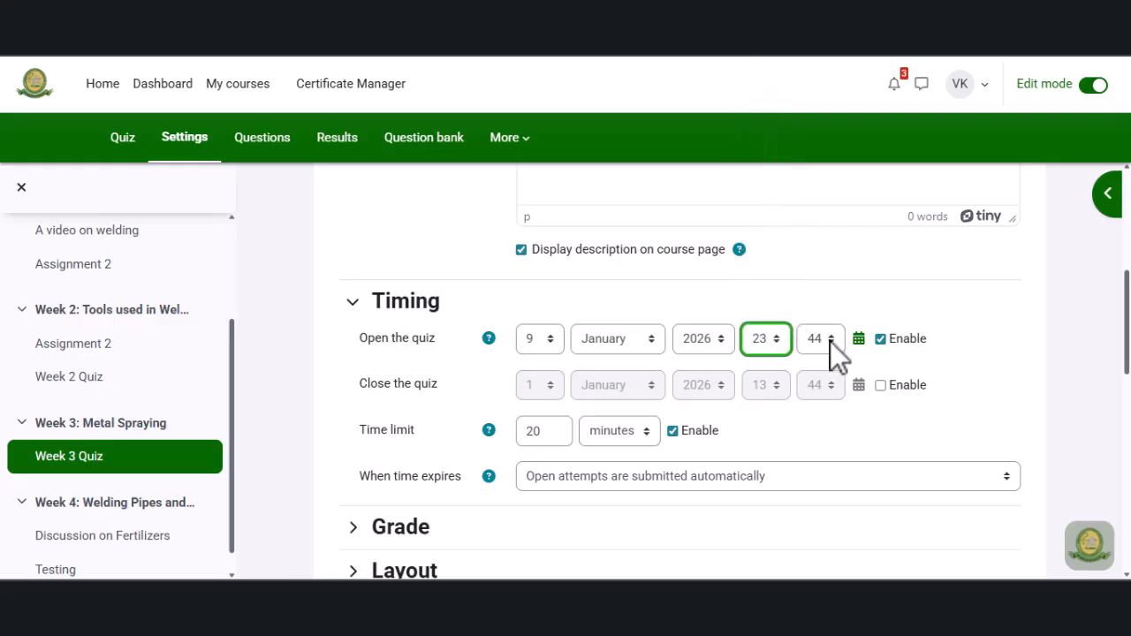
click(829, 341)
drag(844, 201, 839, 300)
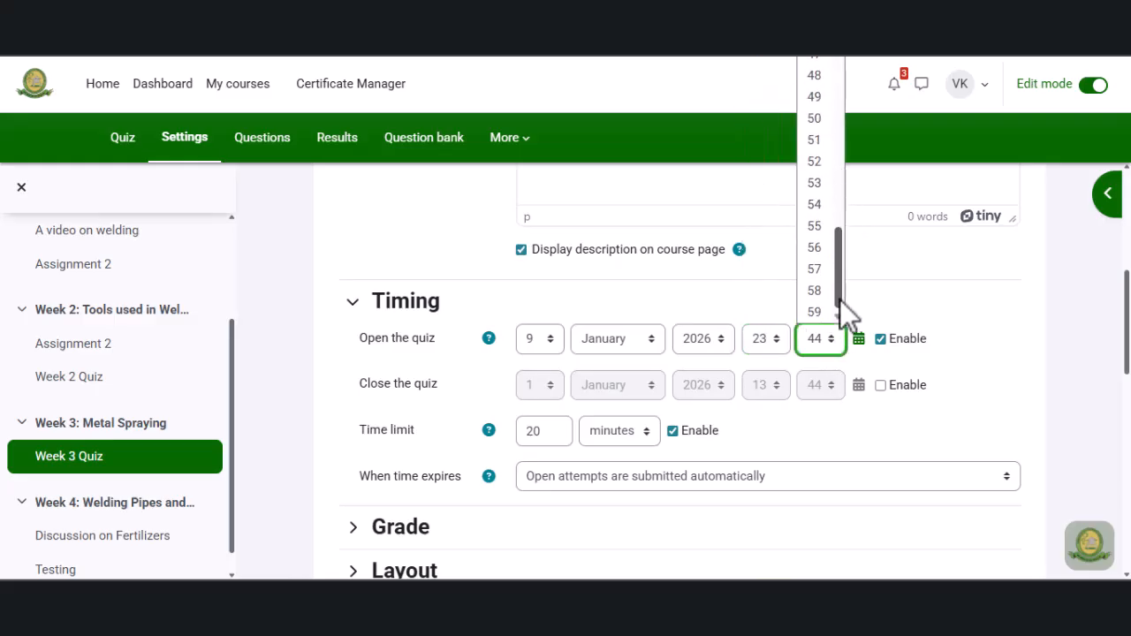
click(814, 312)
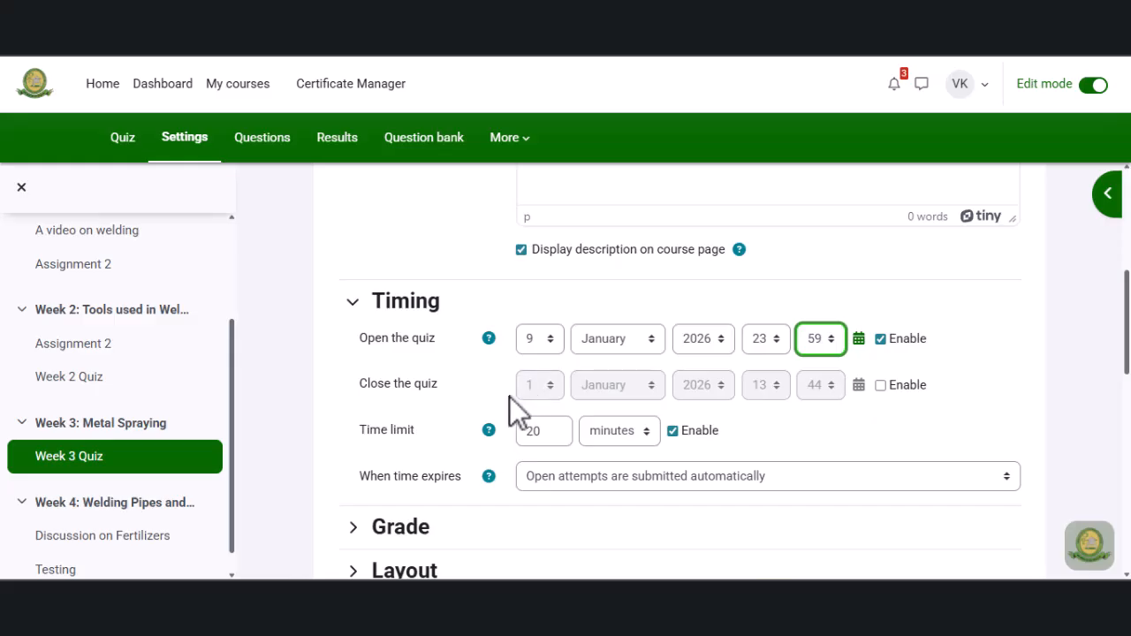
Step: Enable the quiz's closing date and set it to 13 January 2026 at 23:00
click(880, 385)
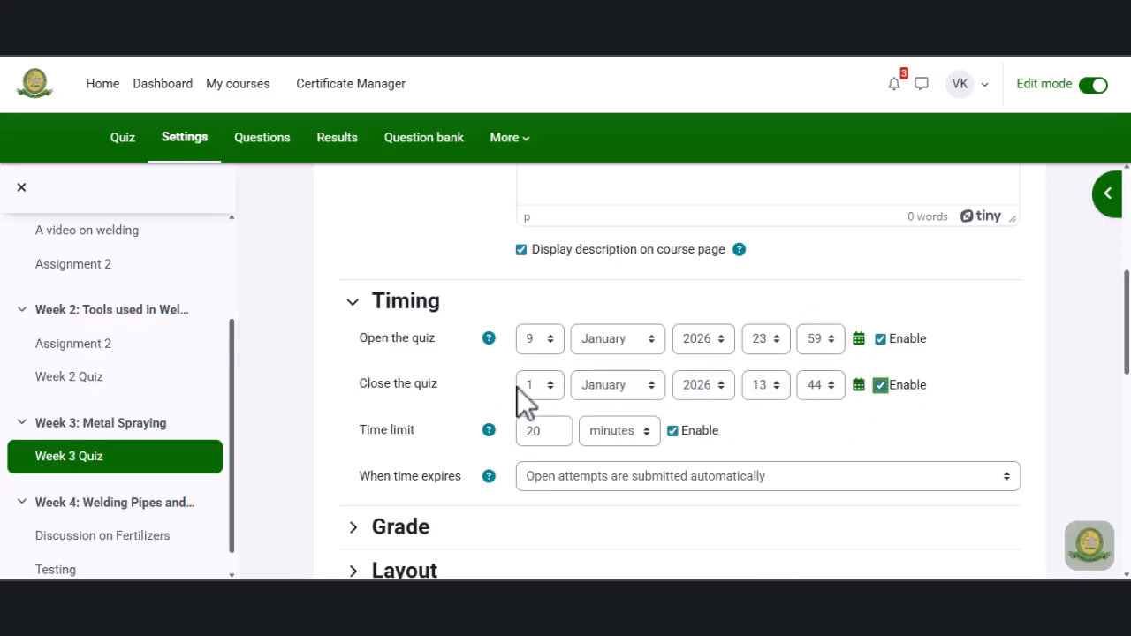
click(553, 394)
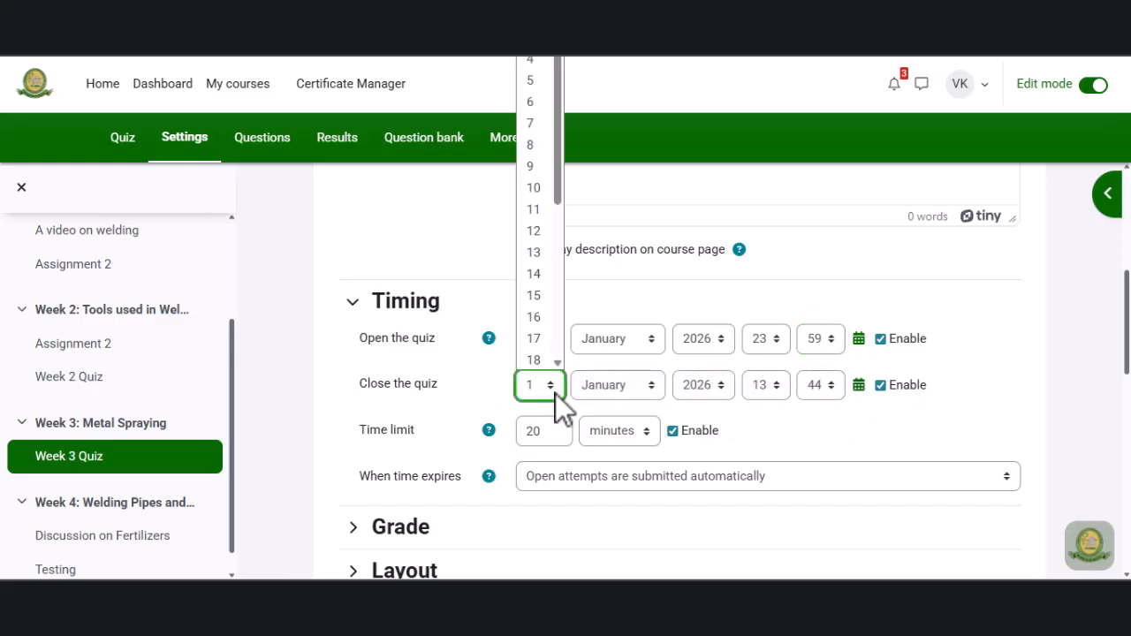
click(536, 253)
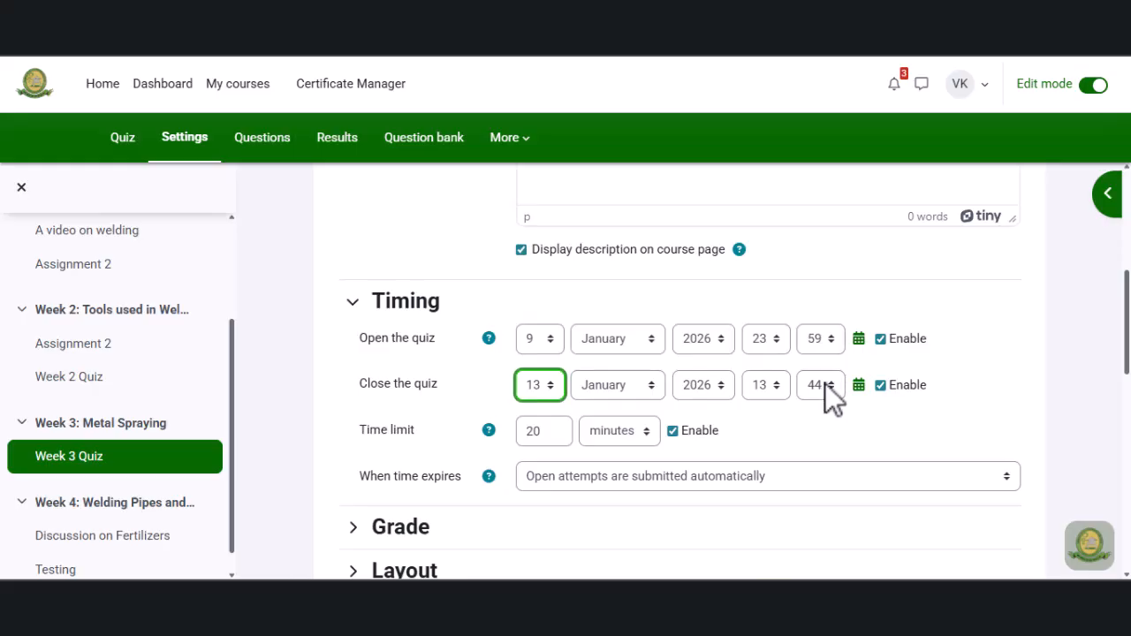
click(765, 386)
drag(783, 254, 785, 377)
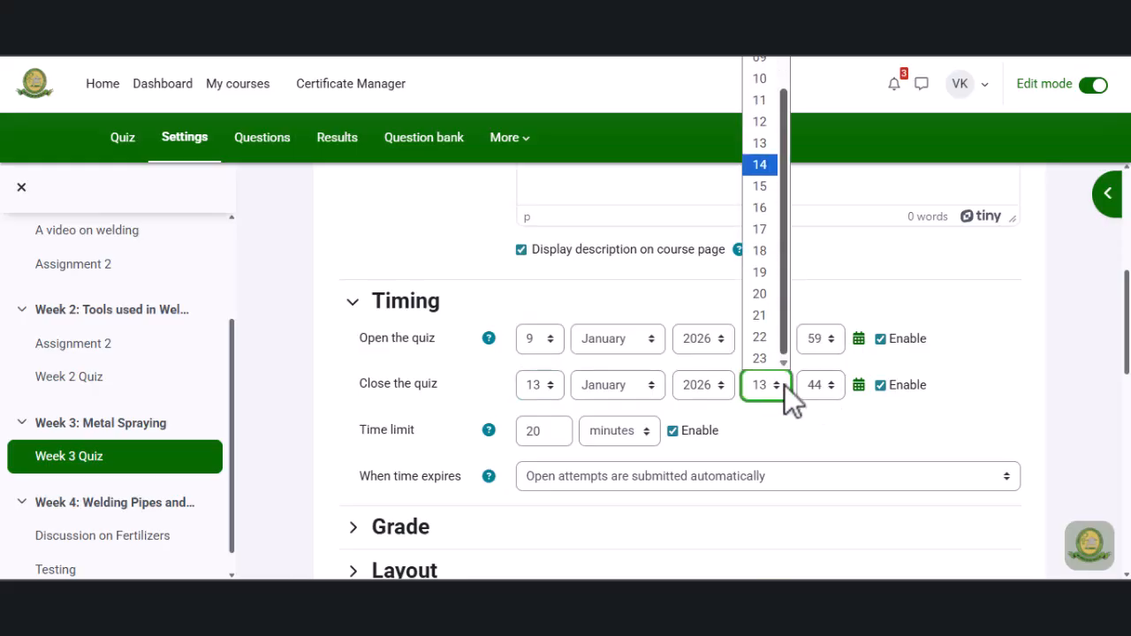
click(766, 363)
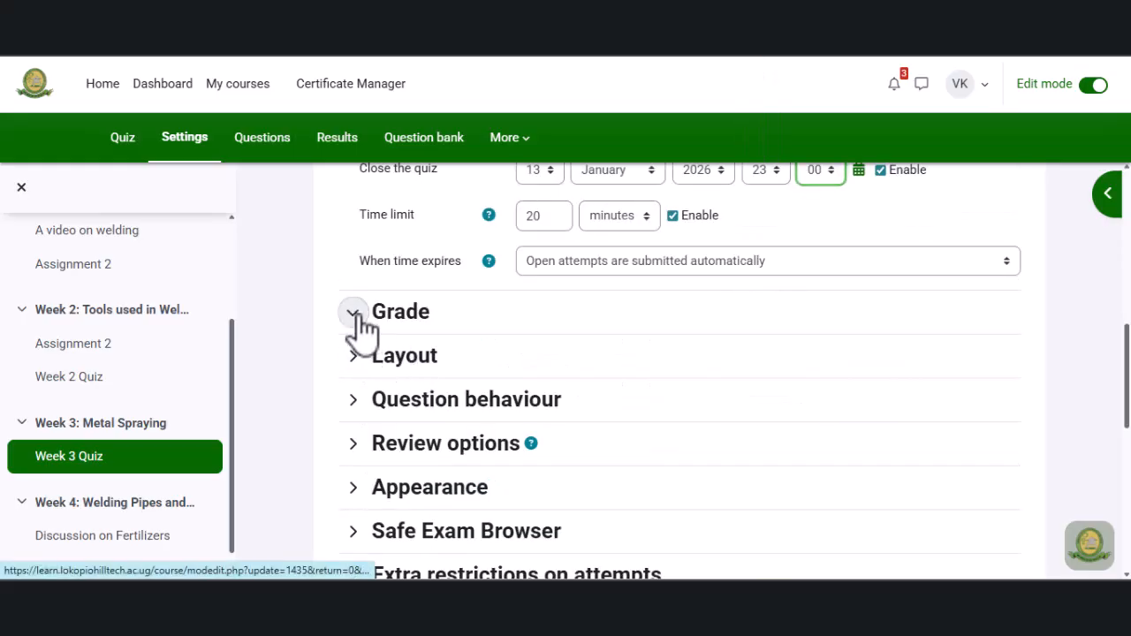
Step: Set the attempts allowed for the quiz to 3, then save the settings and return to the course
click(358, 318)
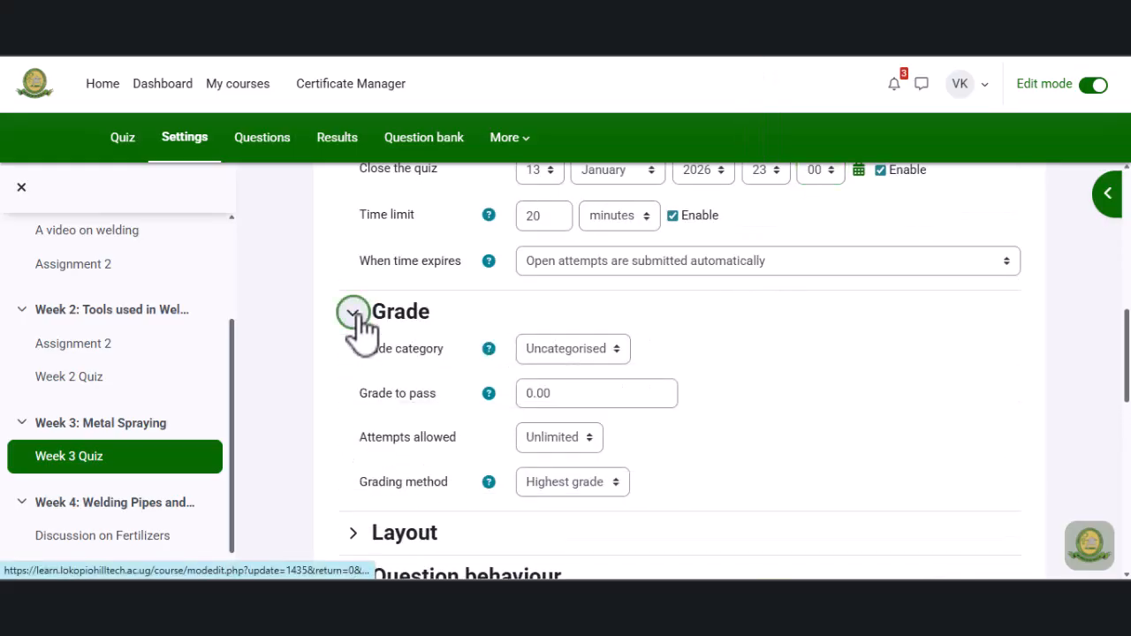
click(579, 440)
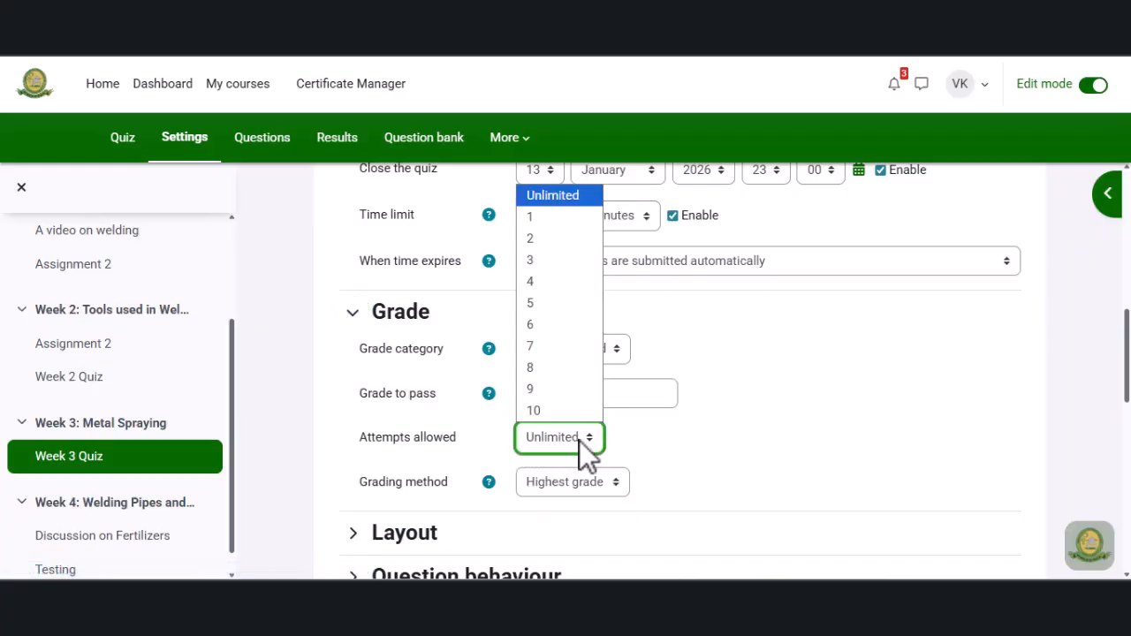
click(537, 259)
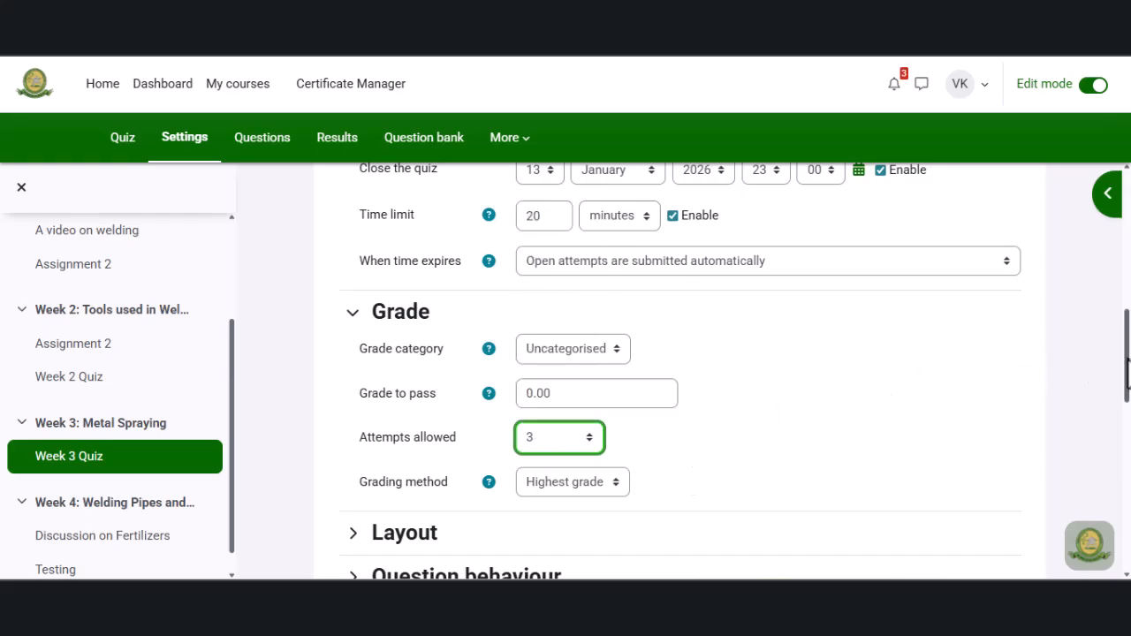
drag(1122, 365, 1121, 383)
scroll(946, 479, down, 15)
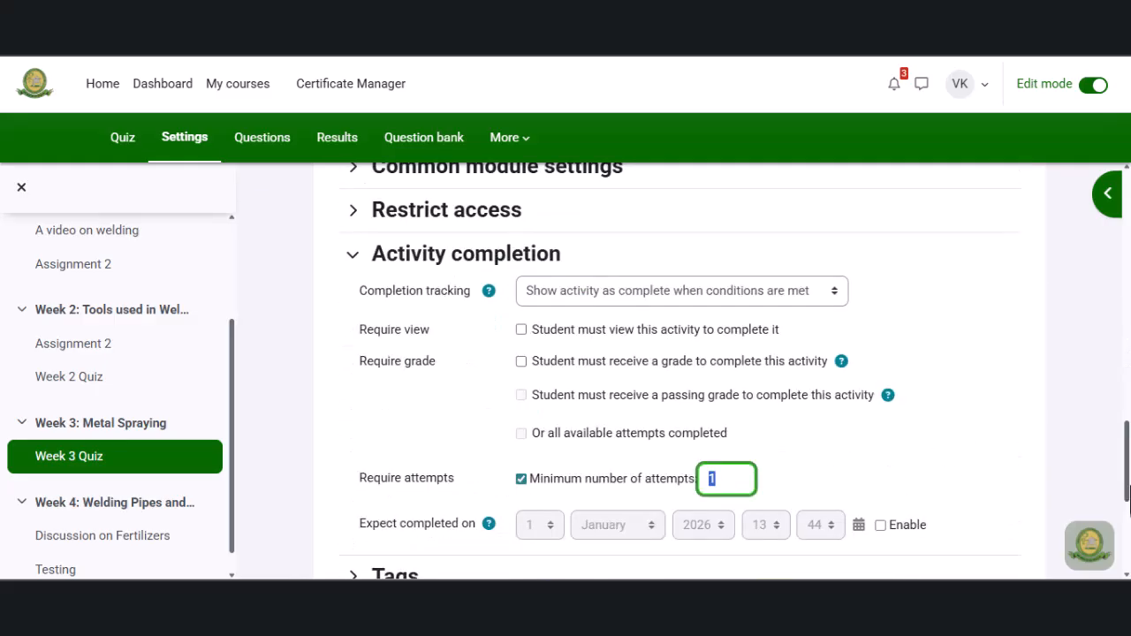
click(593, 372)
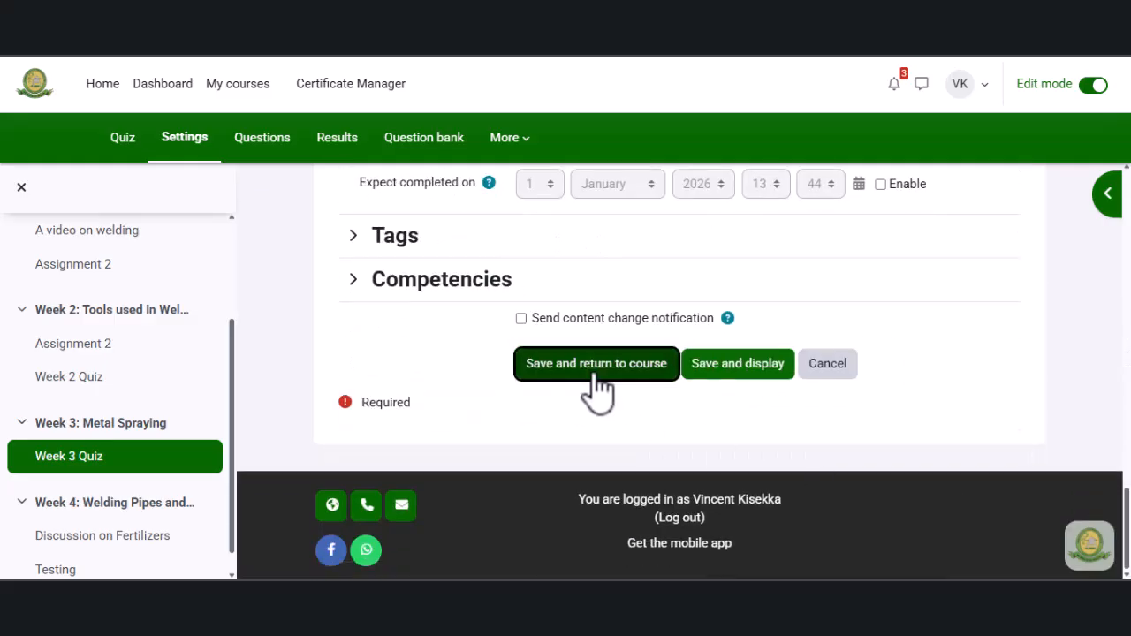